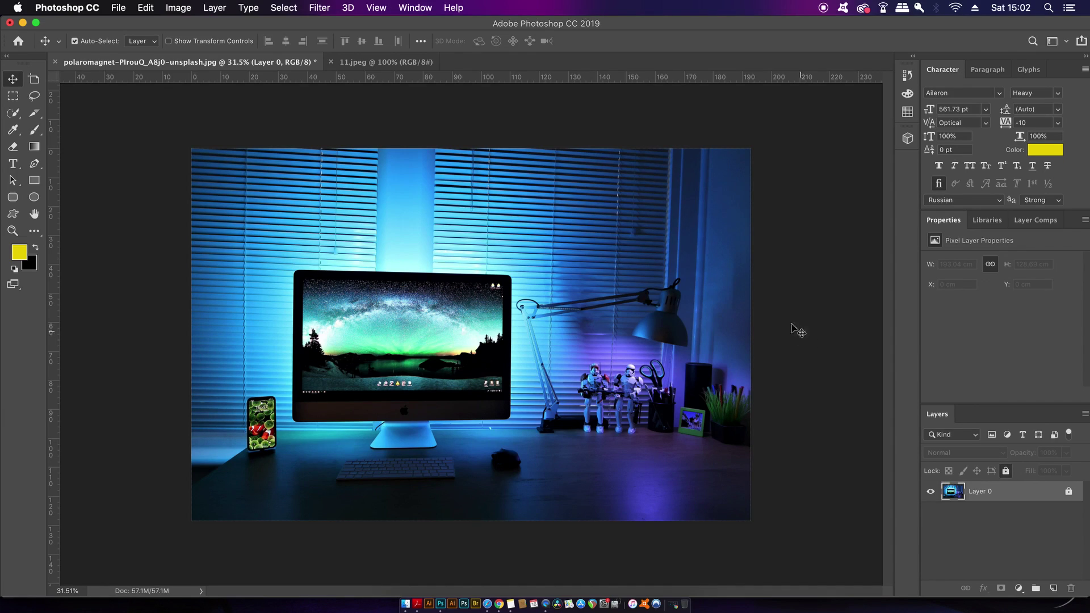
# - Set the foreground colour to magenta fc15ff and draw a 2034 × 1182 px rectangle over the iMac screen
pyautogui.click(19, 251)
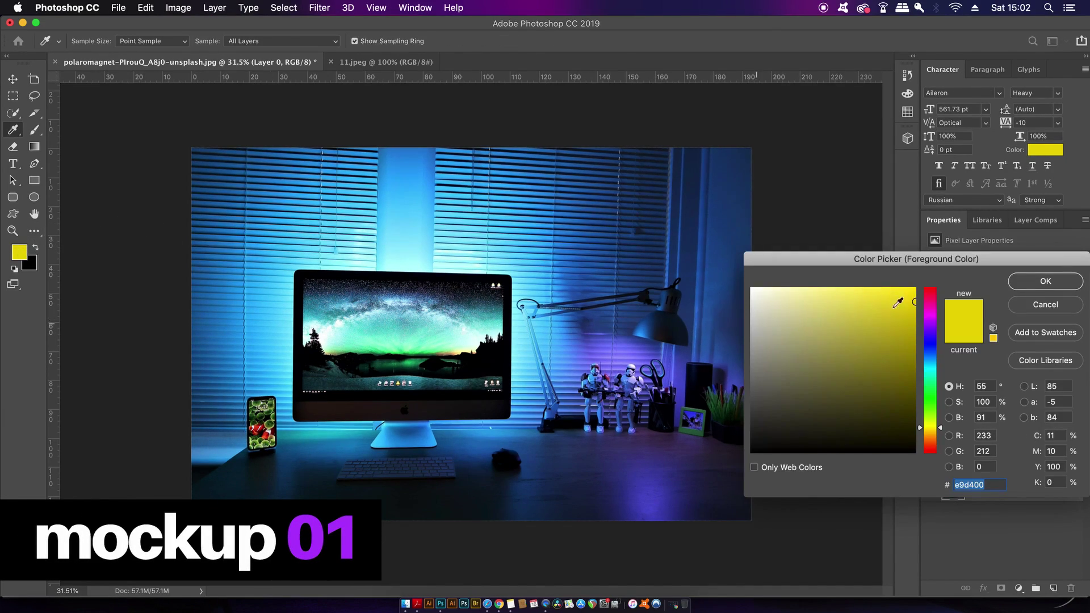
pyautogui.click(930, 315)
pyautogui.click(902, 289)
pyautogui.click(1011, 282)
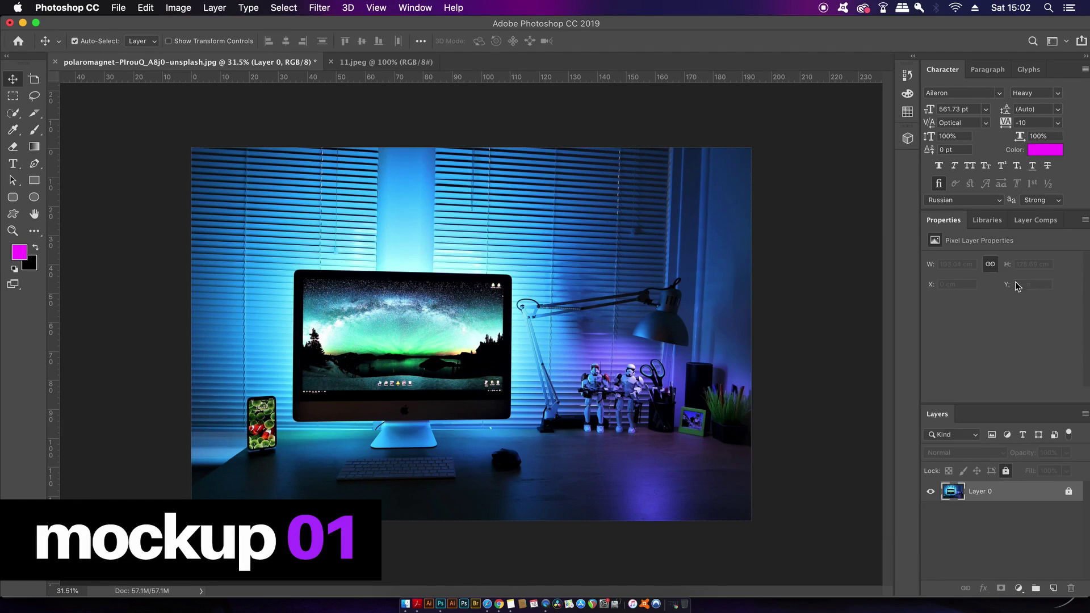
pyautogui.click(34, 181)
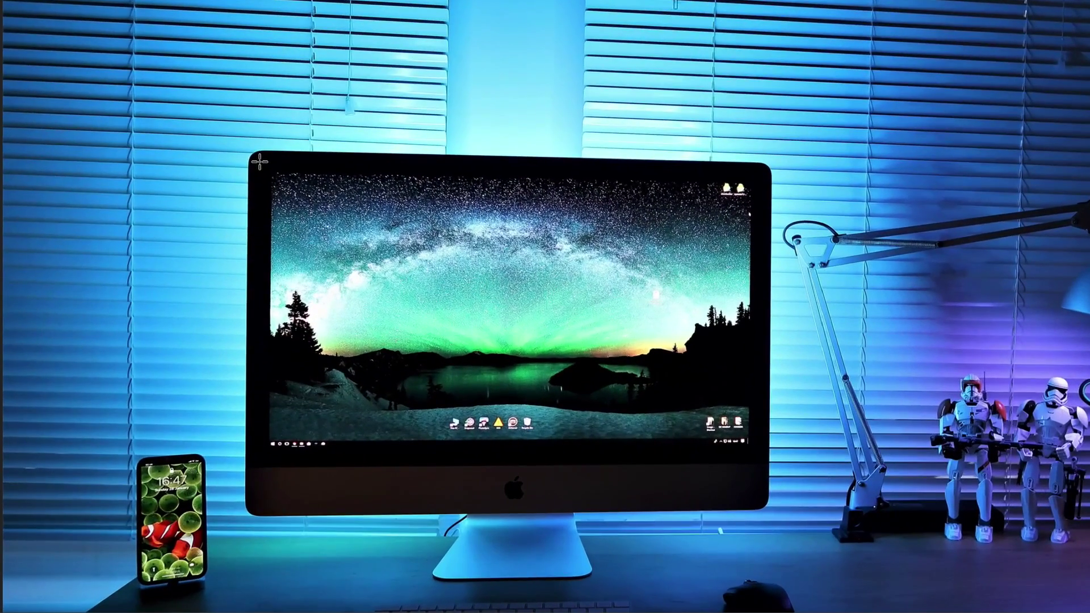
pyautogui.moveTo(259, 162); pyautogui.dragTo(759, 452)
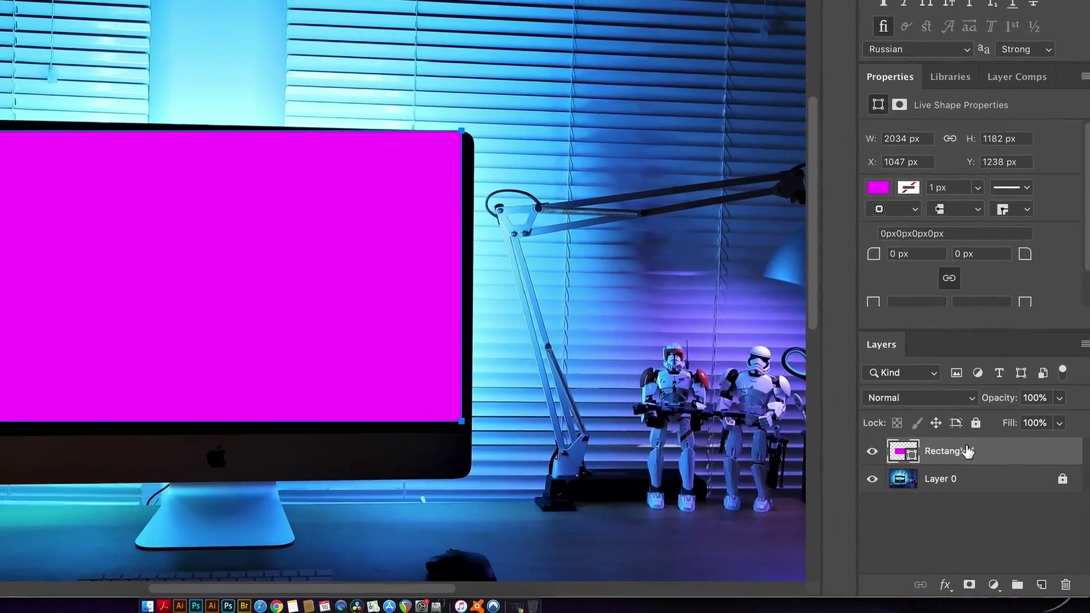
# - Convert the Rectangle 1 layer to a smart object and rename it 'place design here'
pyautogui.rightClick(967, 451)
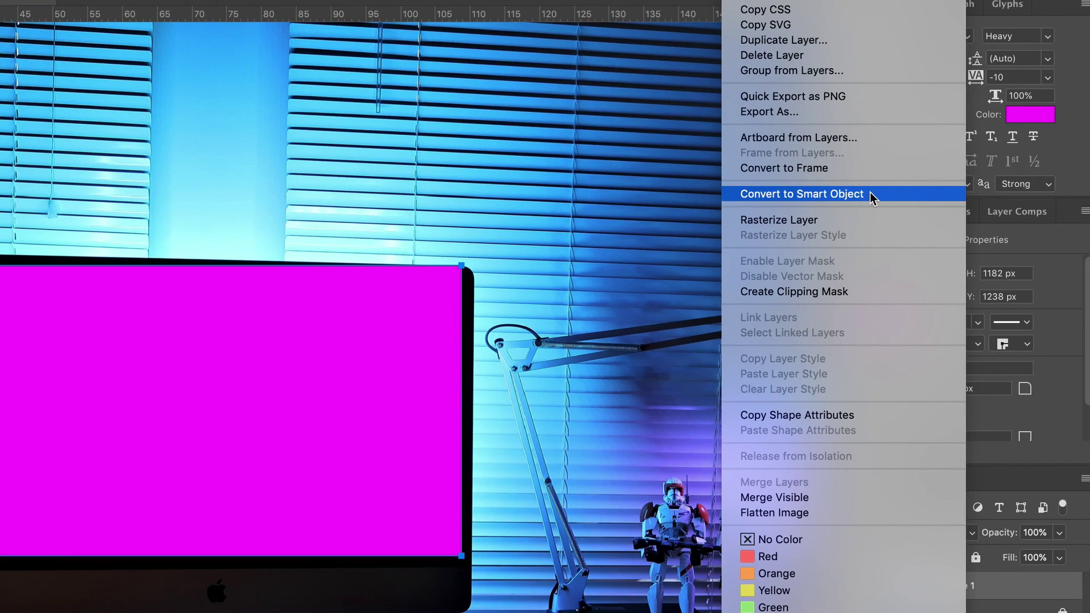
pyautogui.click(872, 196)
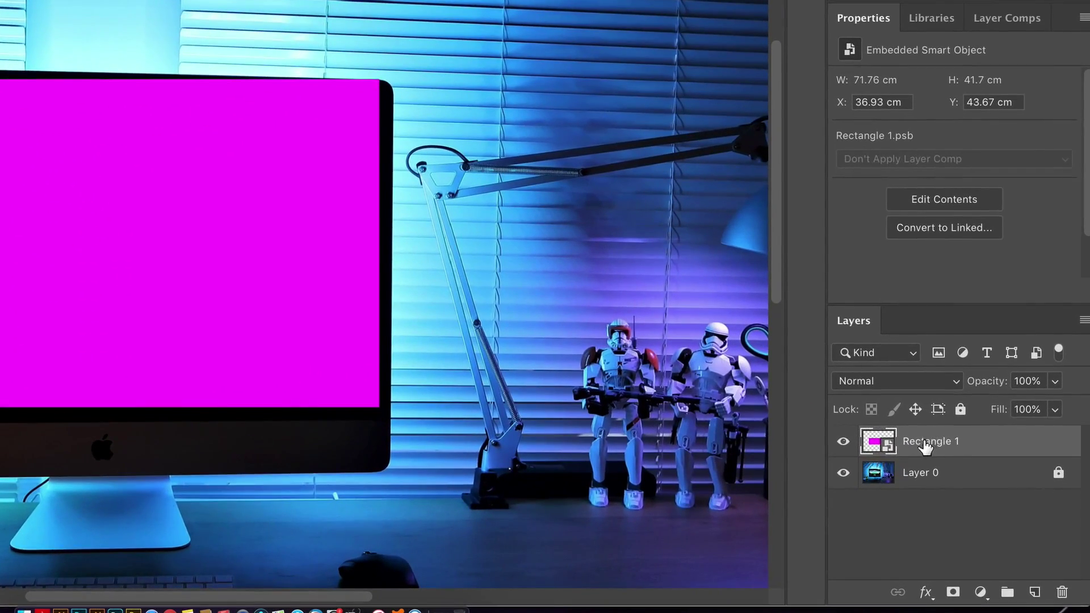
pyautogui.doubleClick(925, 442)
pyautogui.write('place design here')
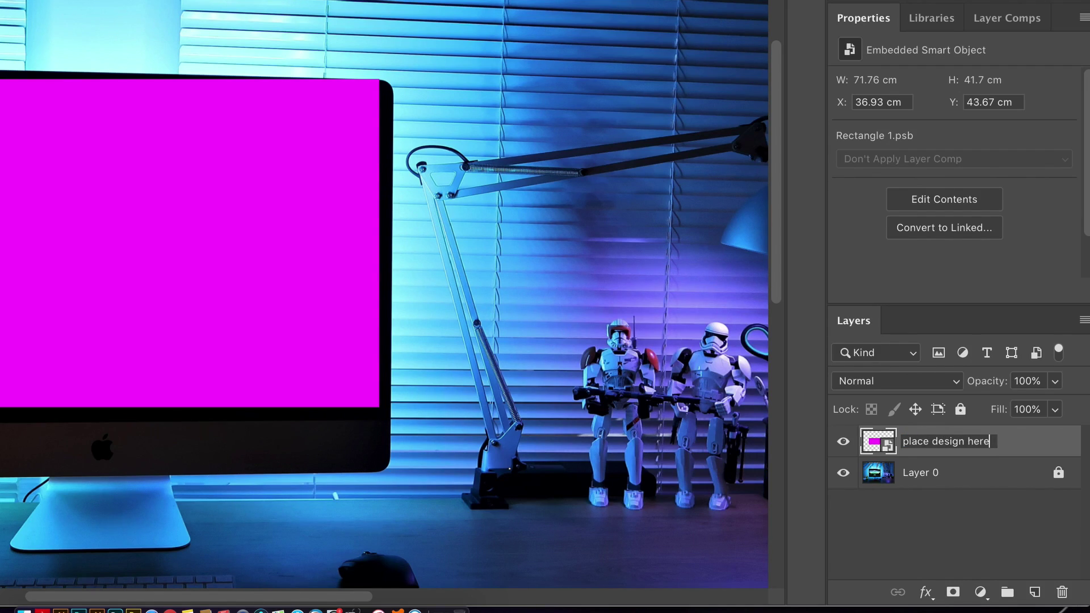
pyautogui.press('Return')
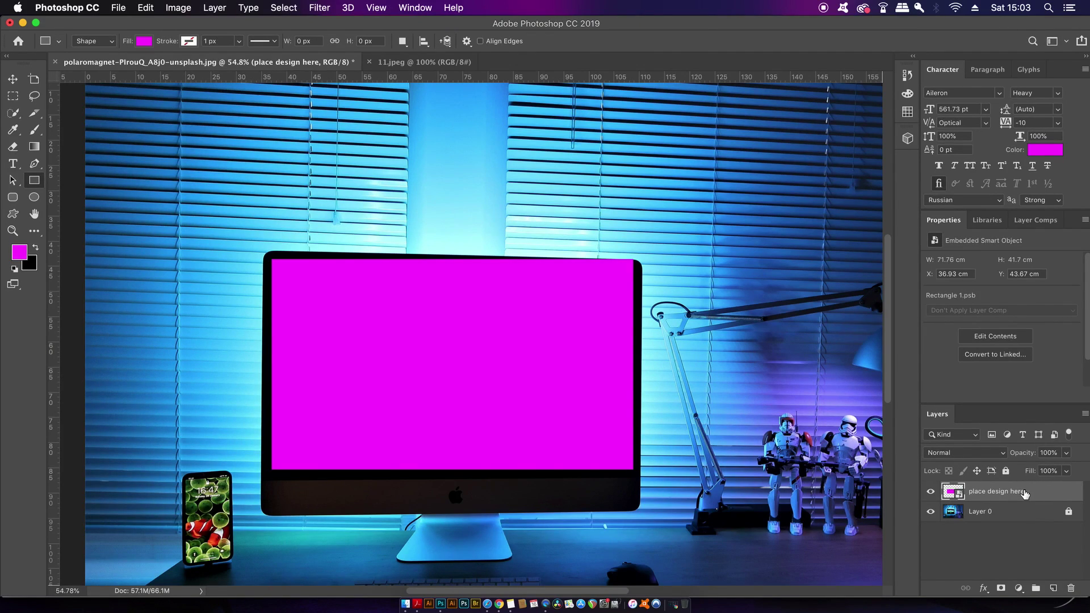
# - Lower the magenta layer's opacity and start a Distort transform on it
pyautogui.moveTo(1066, 456); pyautogui.dragTo(1041, 469)
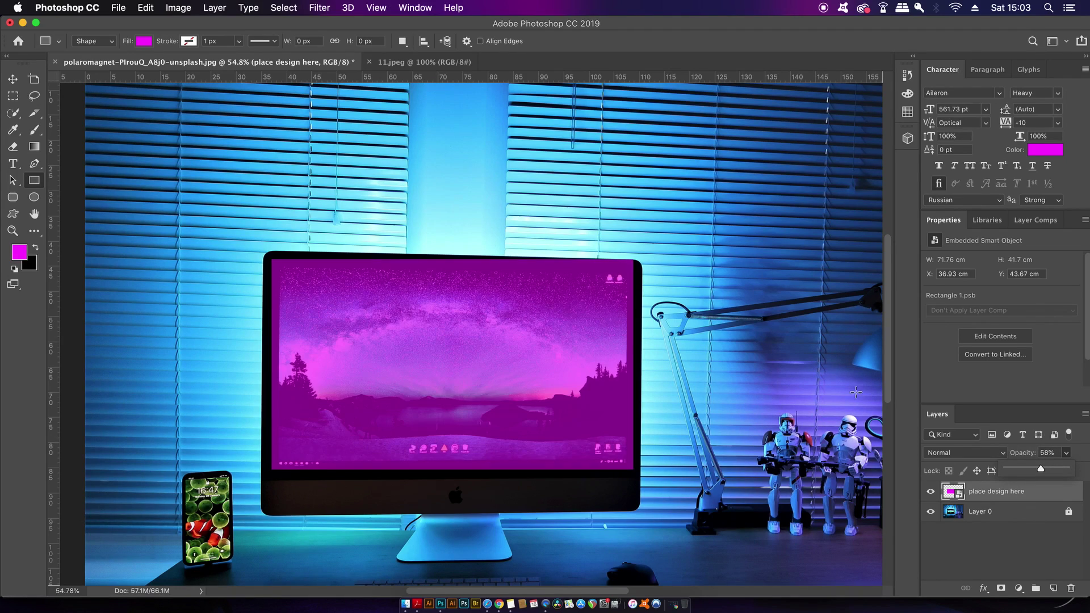
pyautogui.click(189, 7)
pyautogui.moveTo(146, 7)
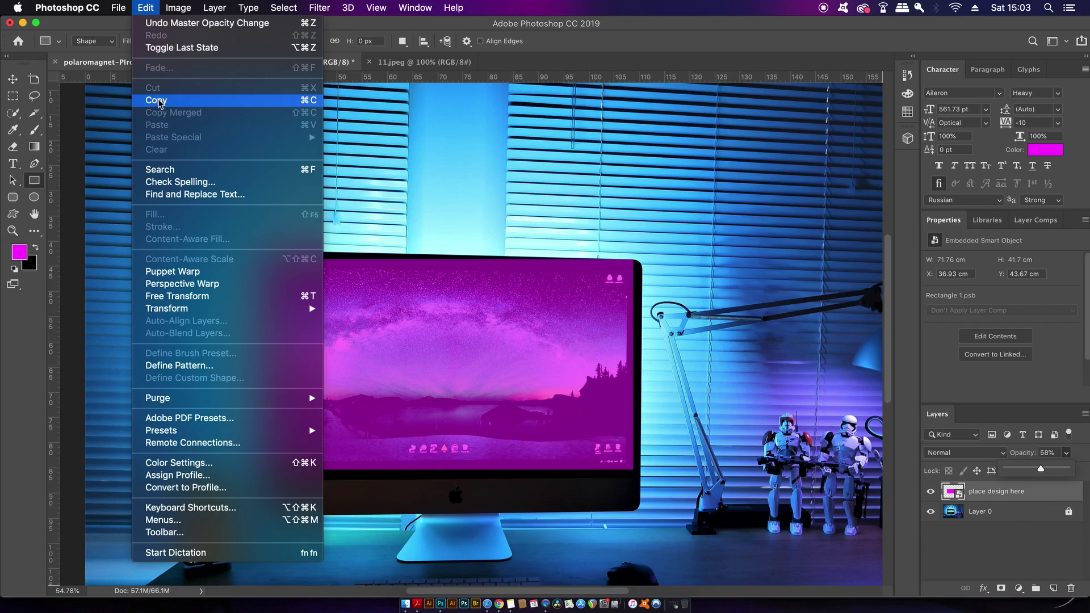
pyautogui.moveTo(246, 306)
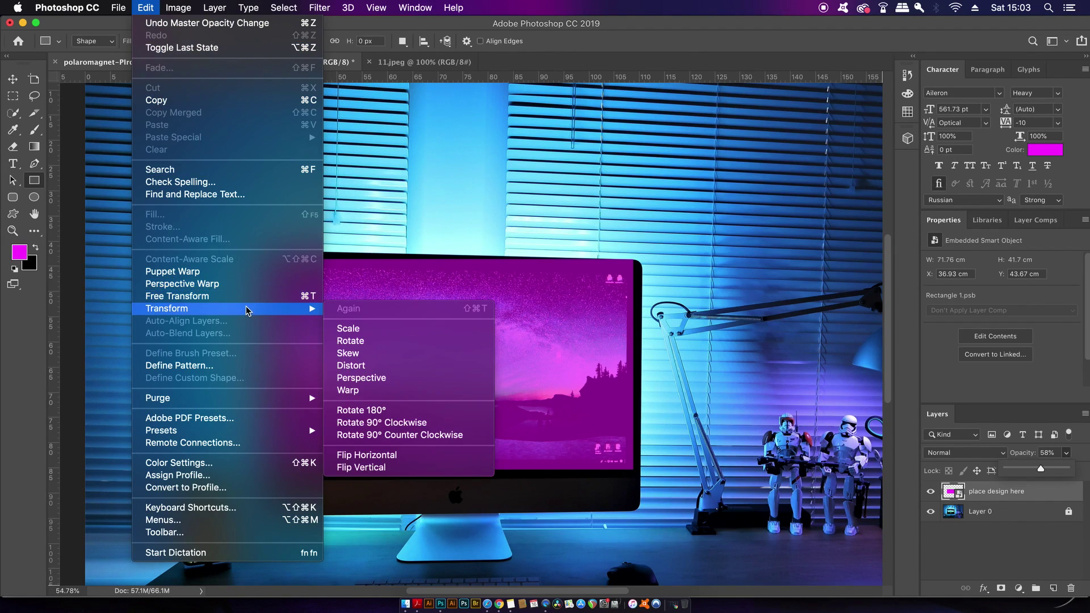
pyautogui.click(405, 370)
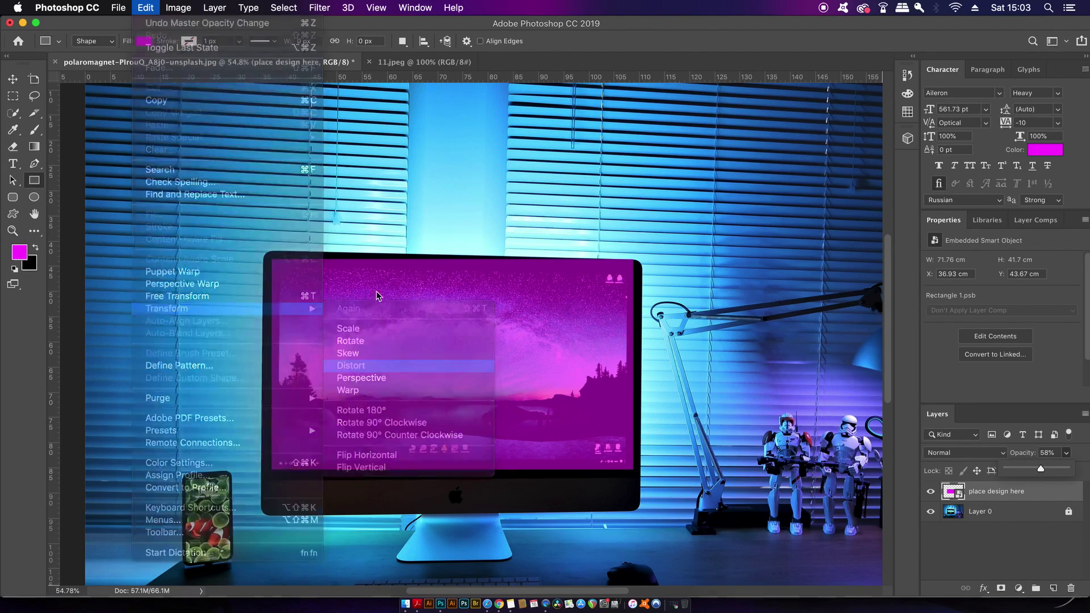
# - Drag the layer's corners onto the iMac screen's tilted corners and apply the distortion
pyautogui.scroll(3, 274, 301)
pyautogui.scroll(5, 274, 300)
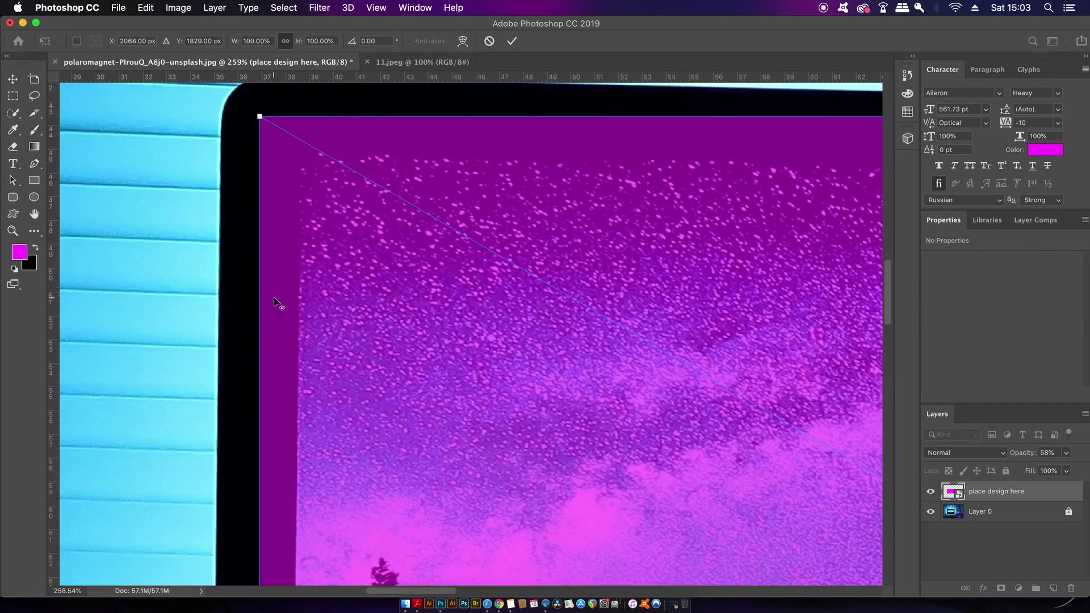
pyautogui.scroll(-10, 318, 330)
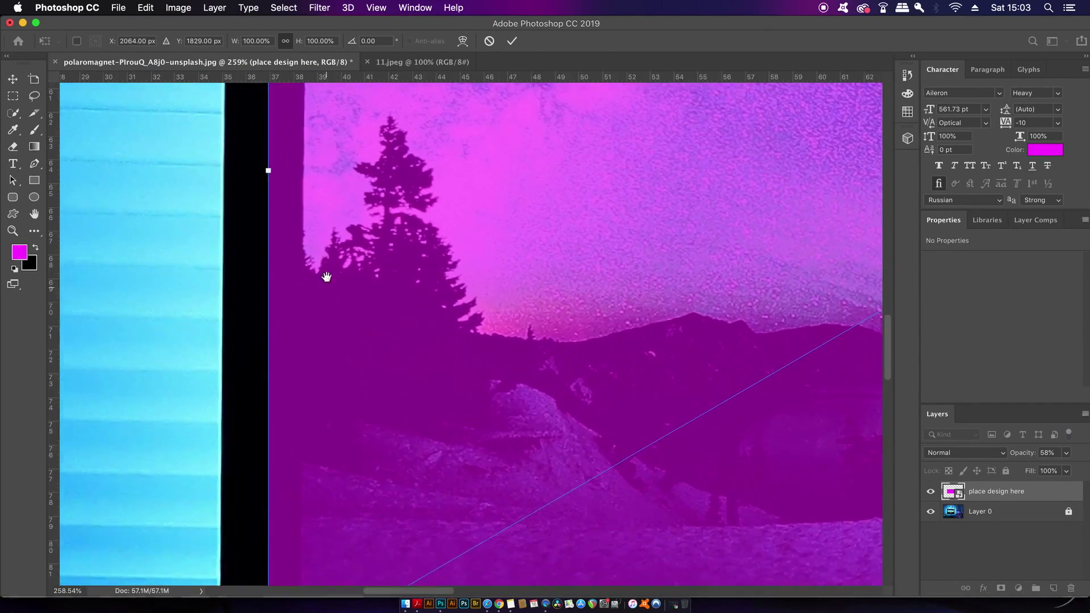
pyautogui.scroll(-3, 327, 277)
pyautogui.moveTo(257, 534); pyautogui.dragTo(290, 498)
pyautogui.scroll(6, 284, 318)
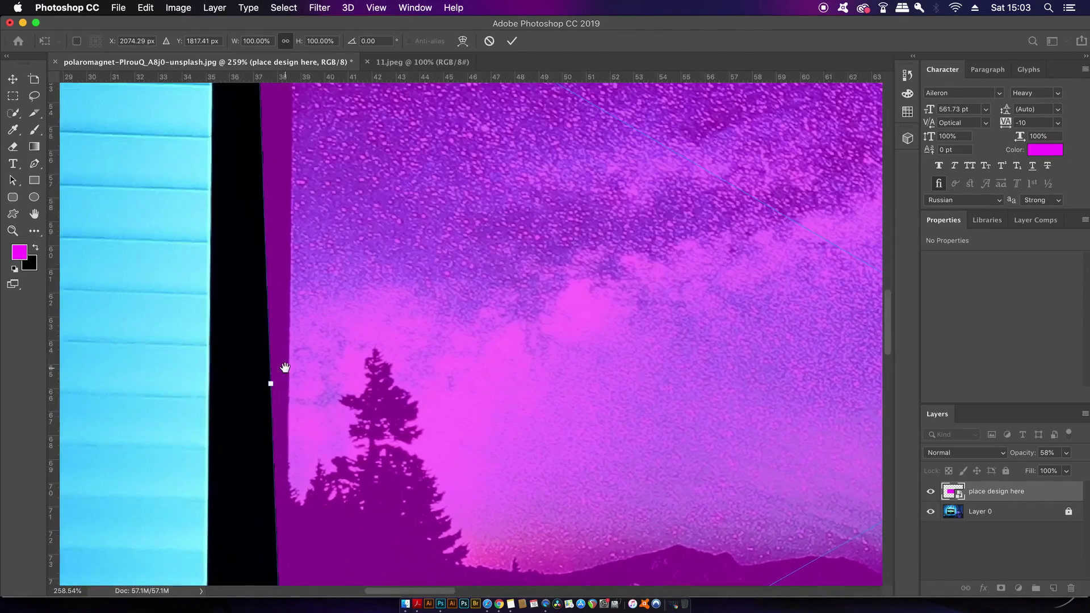
pyautogui.hscroll(15, 285, 367)
pyautogui.scroll(10, 567, 318)
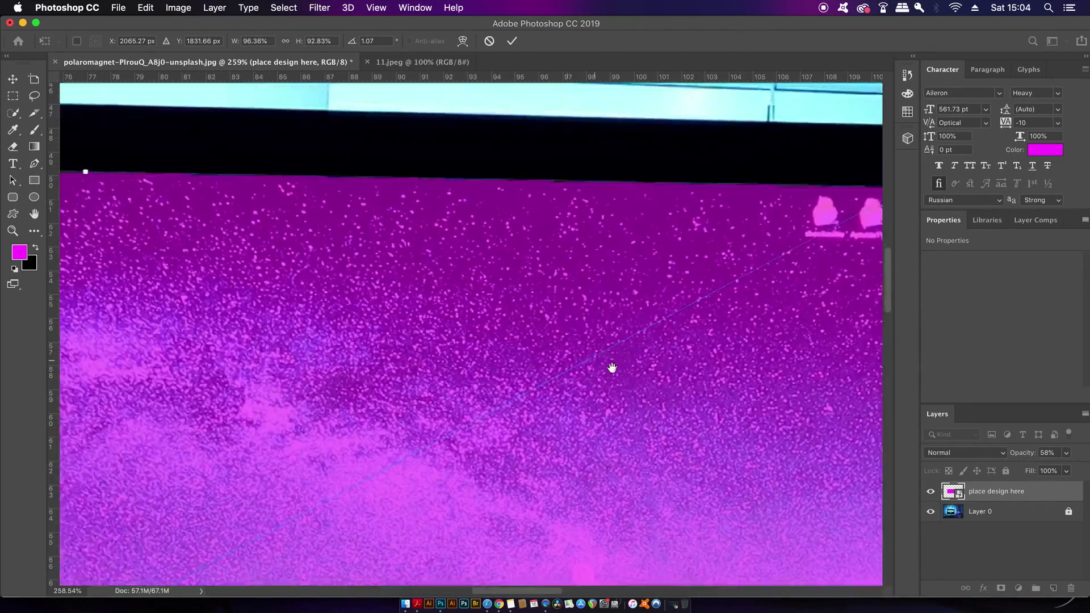
pyautogui.scroll(4, 608, 364)
pyautogui.hscroll(-8, 609, 364)
pyautogui.scroll(-2, 326, 372)
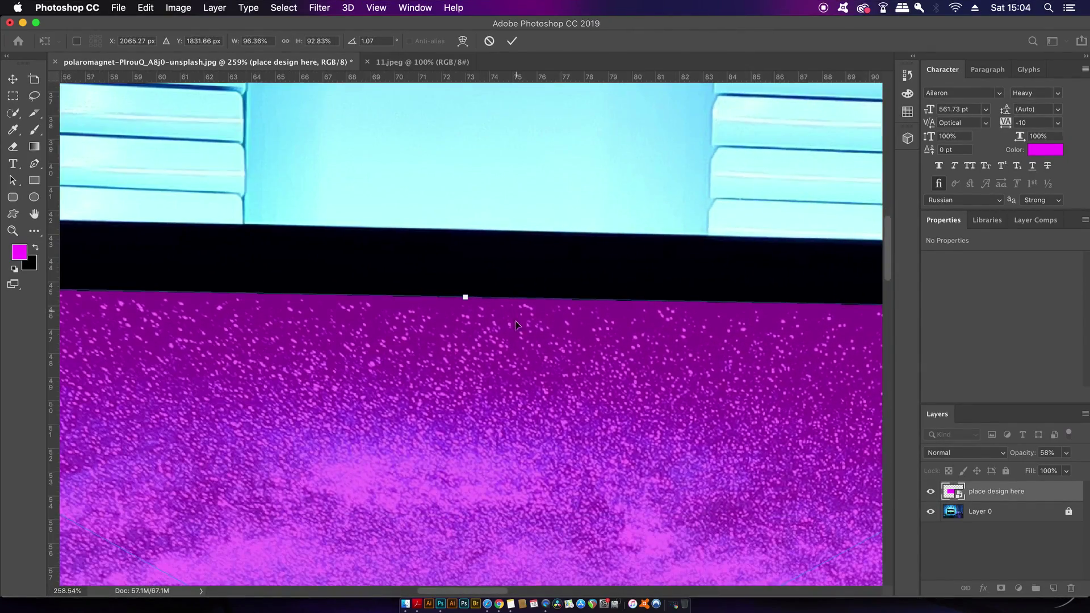
pyautogui.hscroll(1, 510, 390)
pyautogui.scroll(-5, 511, 390)
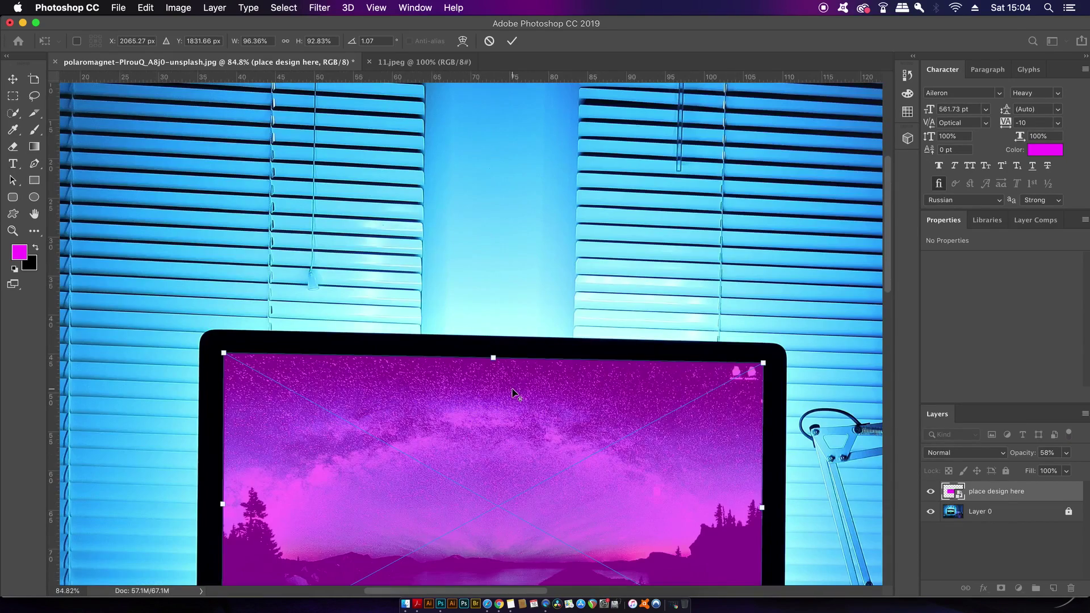
pyautogui.scroll(-2, 513, 398)
pyautogui.moveTo(519, 459); pyautogui.dragTo(513, 278)
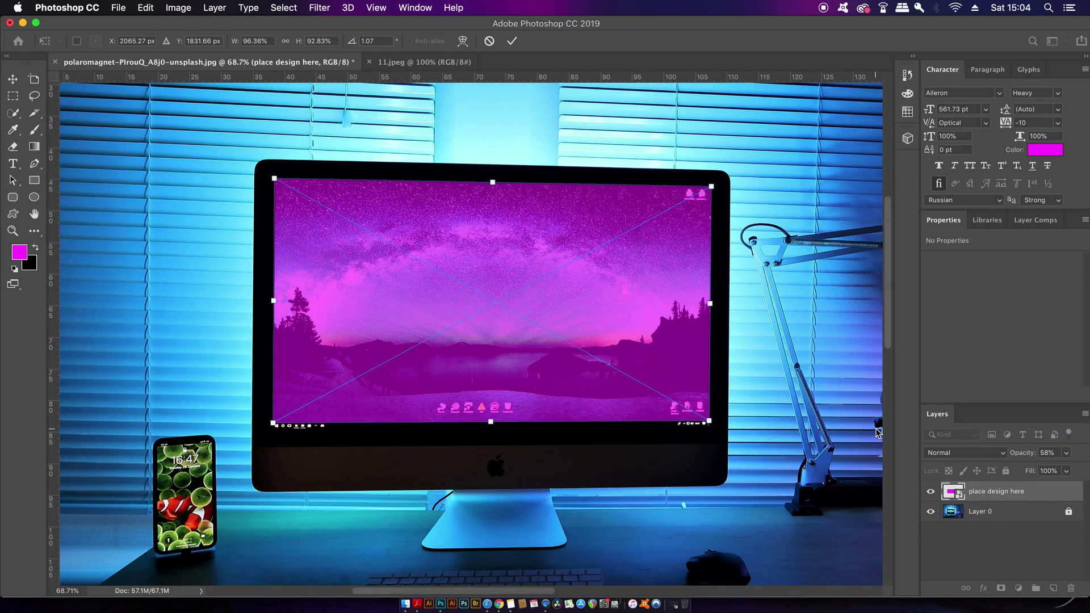
pyautogui.press('Return')
# - Restore the layer to 100% opacity and show the rulers
pyautogui.click(1069, 453)
pyautogui.moveTo(1055, 469); pyautogui.dragTo(1081, 469)
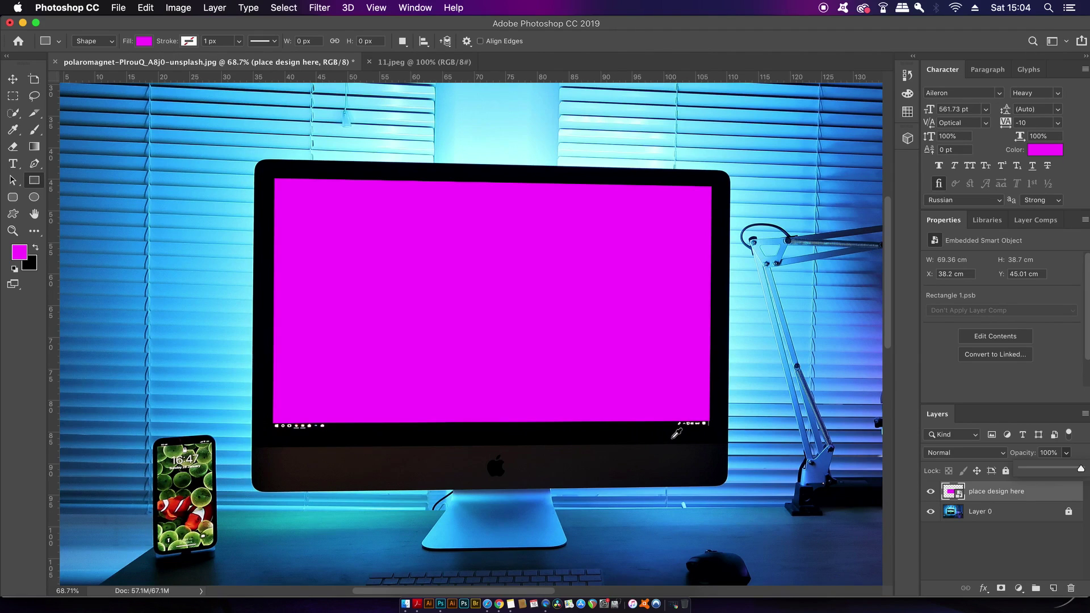
pyautogui.scroll(-4, 676, 434)
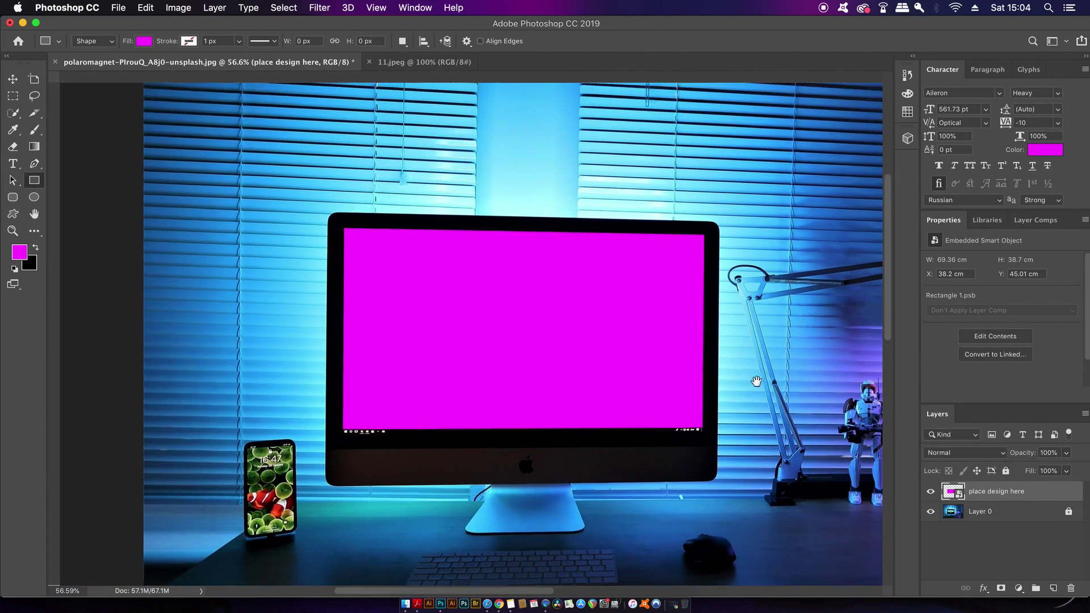
pyautogui.hotkey('ctrl', 'r')
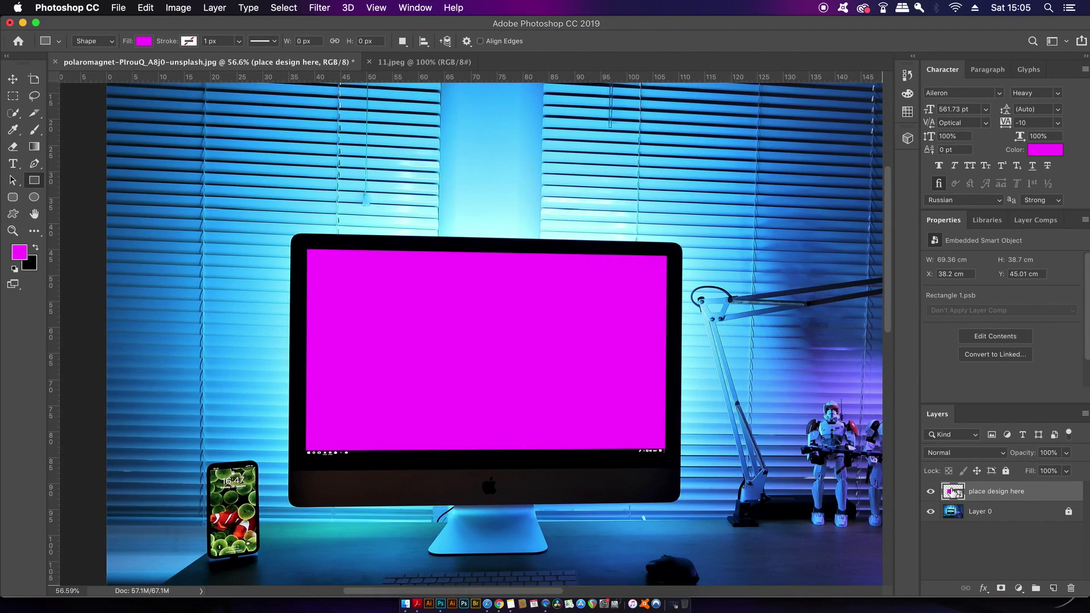
# - Open the smart object's contents and bring the 11.jpeg portrait into Rectangle 11.psb
pyautogui.doubleClick(952, 492)
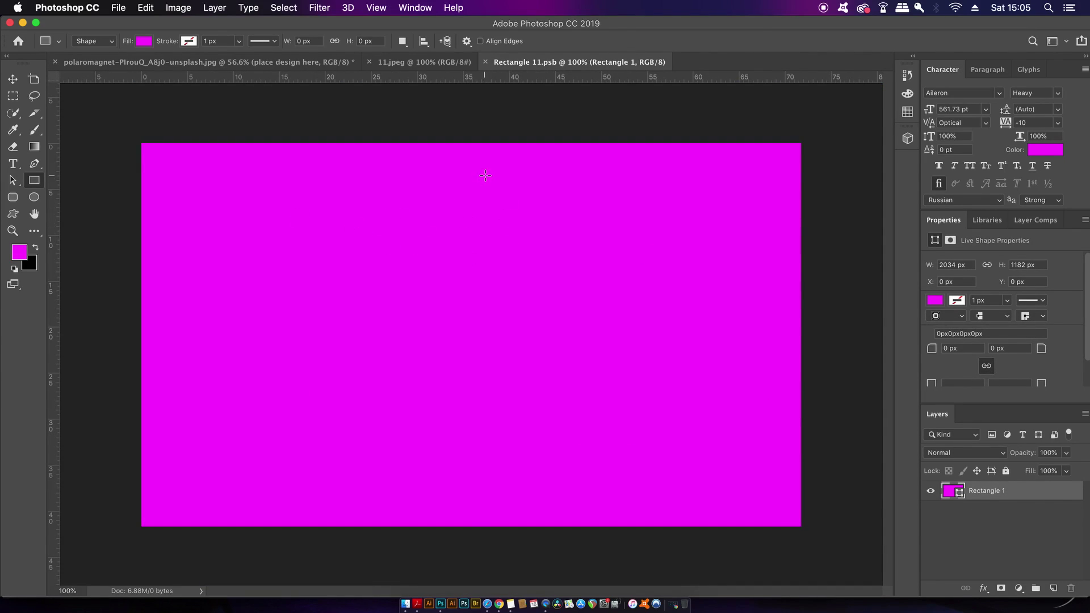
pyautogui.click(432, 61)
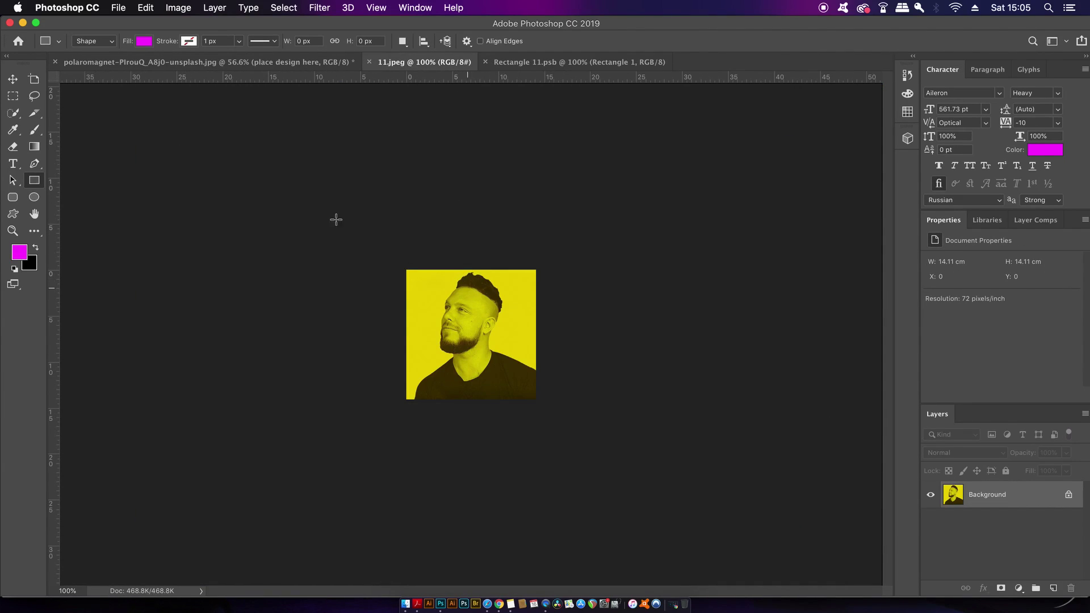
pyautogui.click(13, 79)
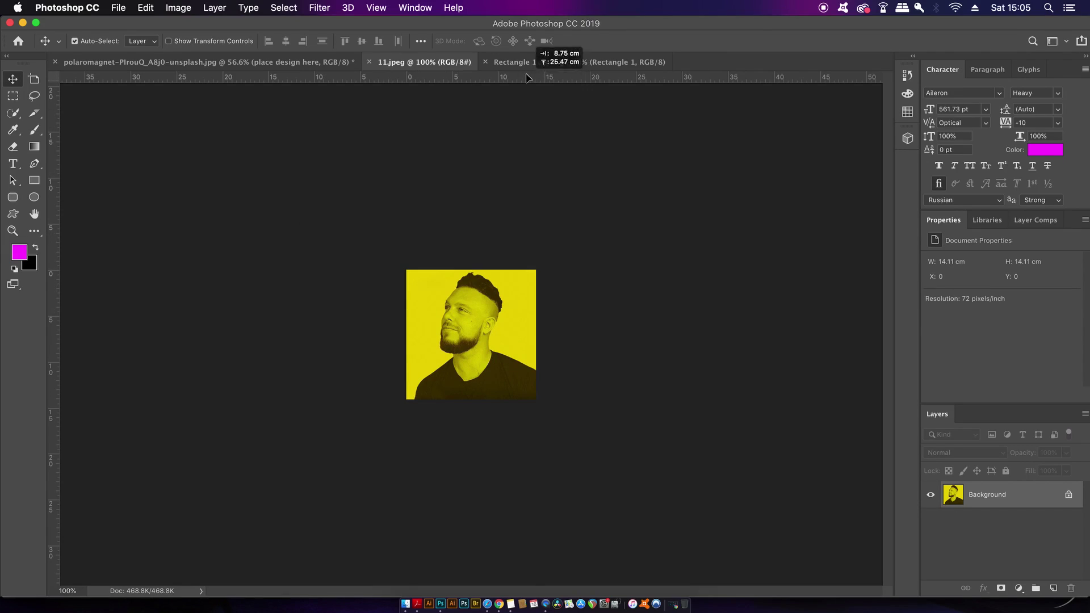
pyautogui.moveTo(532, 62); pyautogui.dragTo(686, 445)
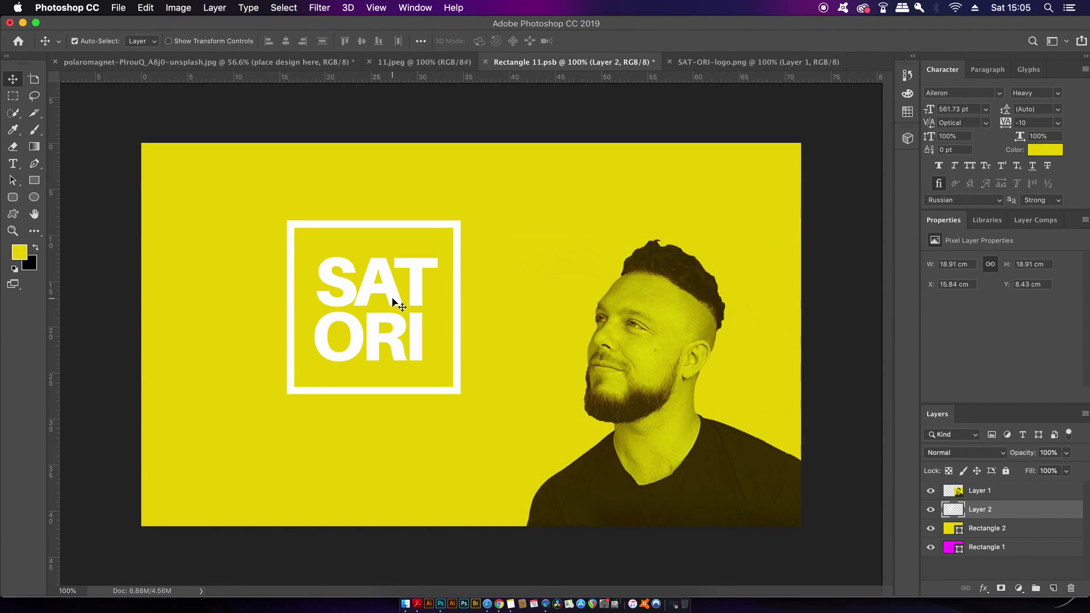
# - Move the SATORI logo down and left, then scale the portrait down slightly
pyautogui.moveTo(392, 296); pyautogui.dragTo(348, 305)
pyautogui.click(646, 316)
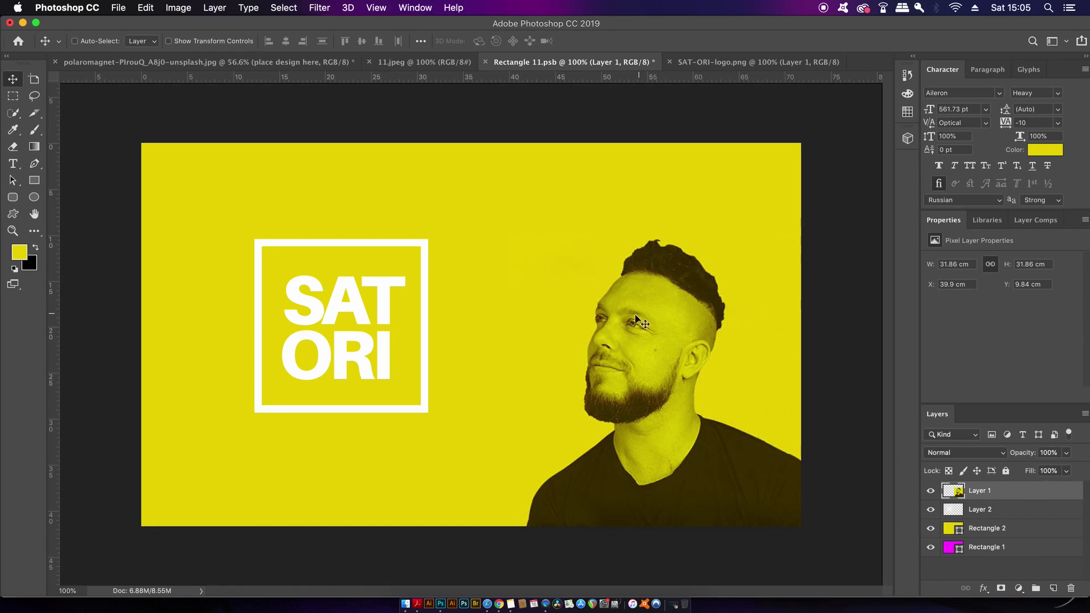
pyautogui.hotkey('ctrl', 't')
pyautogui.moveTo(508, 234); pyautogui.dragTo(533, 258)
pyautogui.press('Return')
pyautogui.click(130, 7)
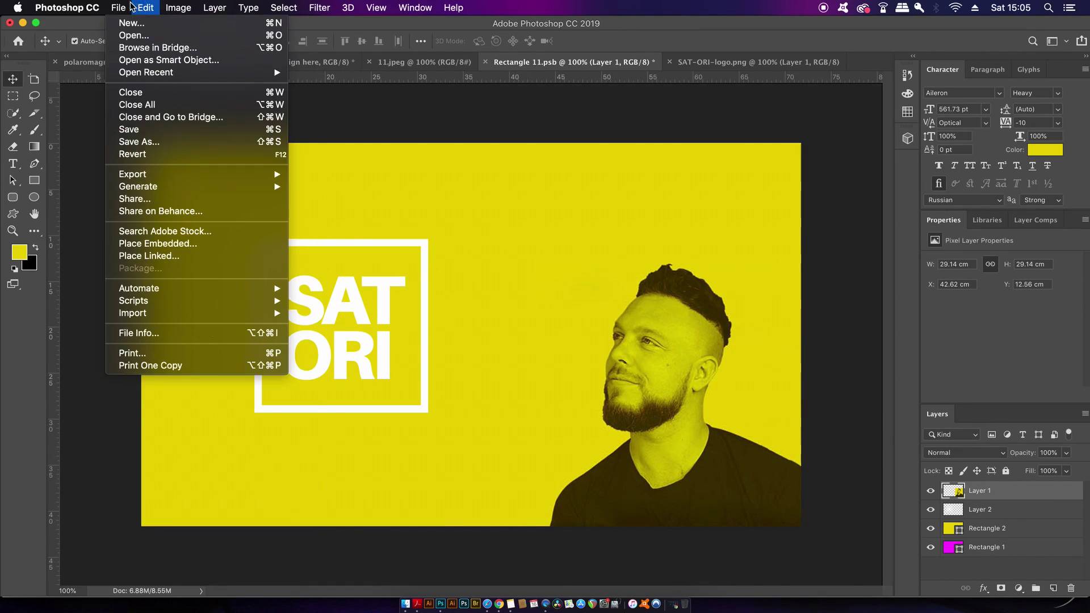
# - Save the design over the existing Rectangle 11.psb, accepting the format options
pyautogui.click(167, 143)
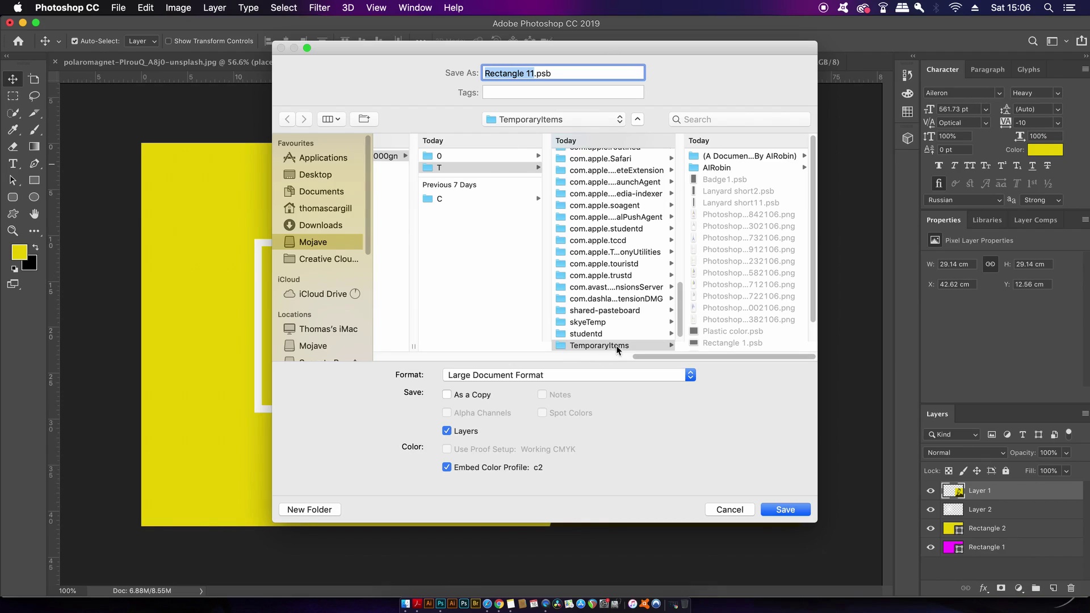
pyautogui.click(797, 510)
pyautogui.click(639, 133)
pyautogui.click(703, 242)
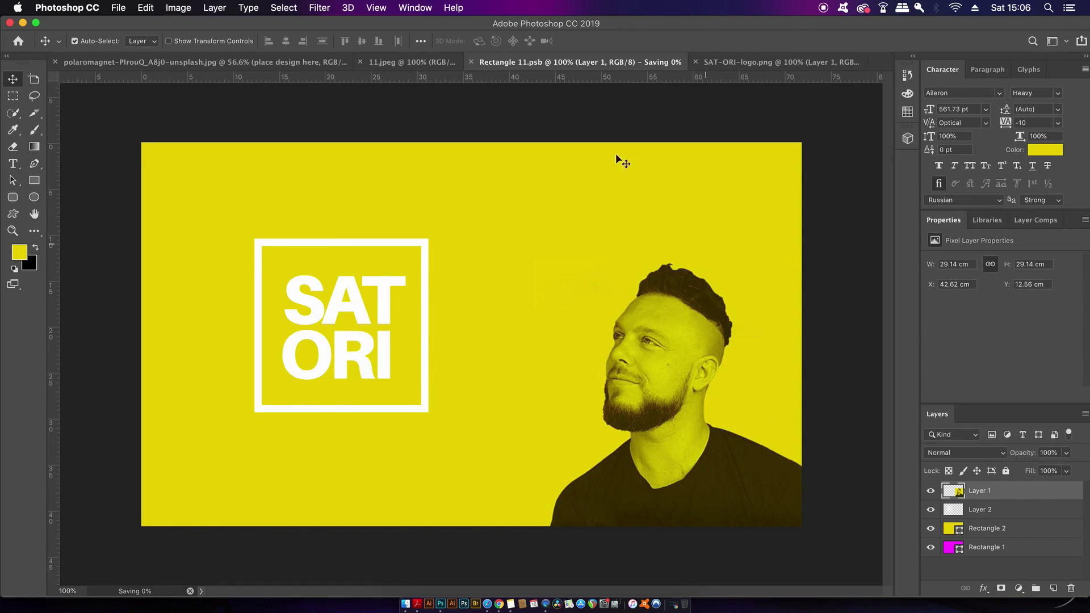
# - Return to the polaromagnet desk mockup, where the iMac now shows the SATORI design
pyautogui.click(283, 62)
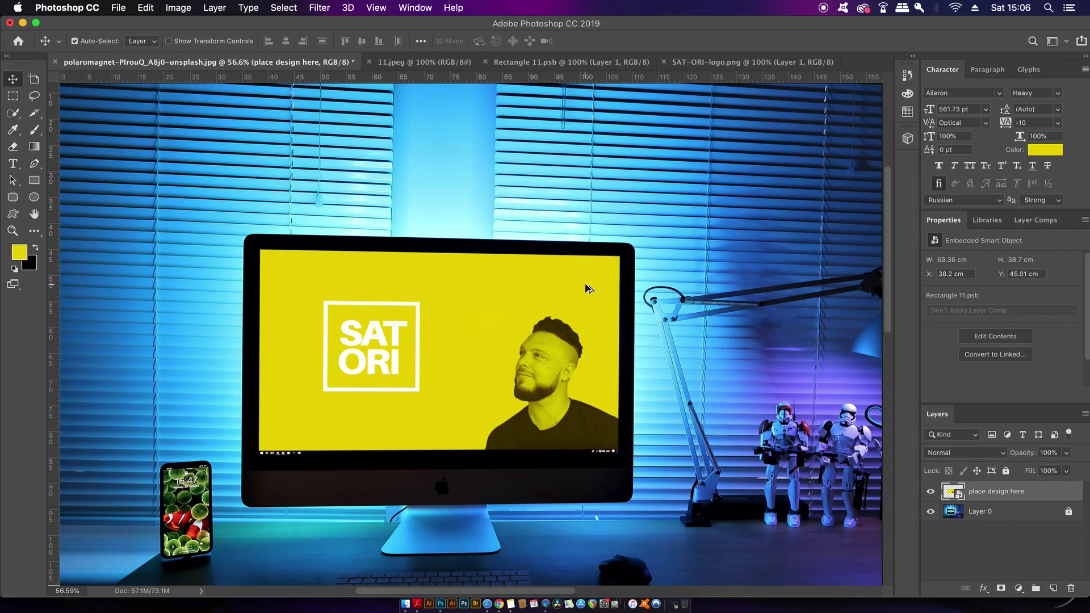
pyautogui.scroll(-5, 588, 291)
pyautogui.scroll(3, 588, 291)
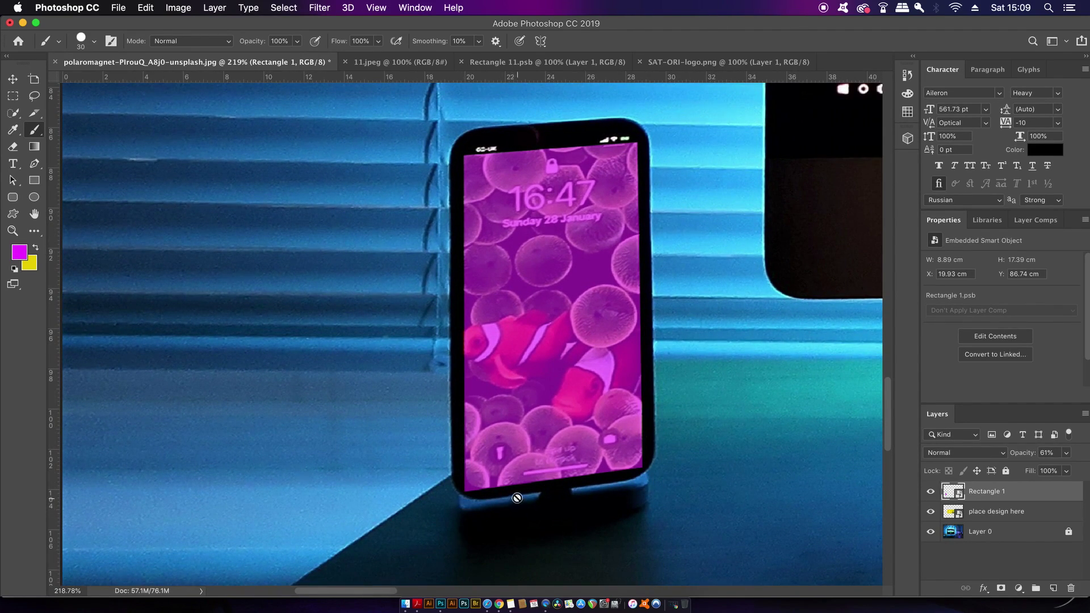
# - Add a layer mask to the phone-screen layer and paint out its lower-left corner with a 15 px brush
pyautogui.scroll(10, 515, 498)
pyautogui.scroll(-4, 517, 491)
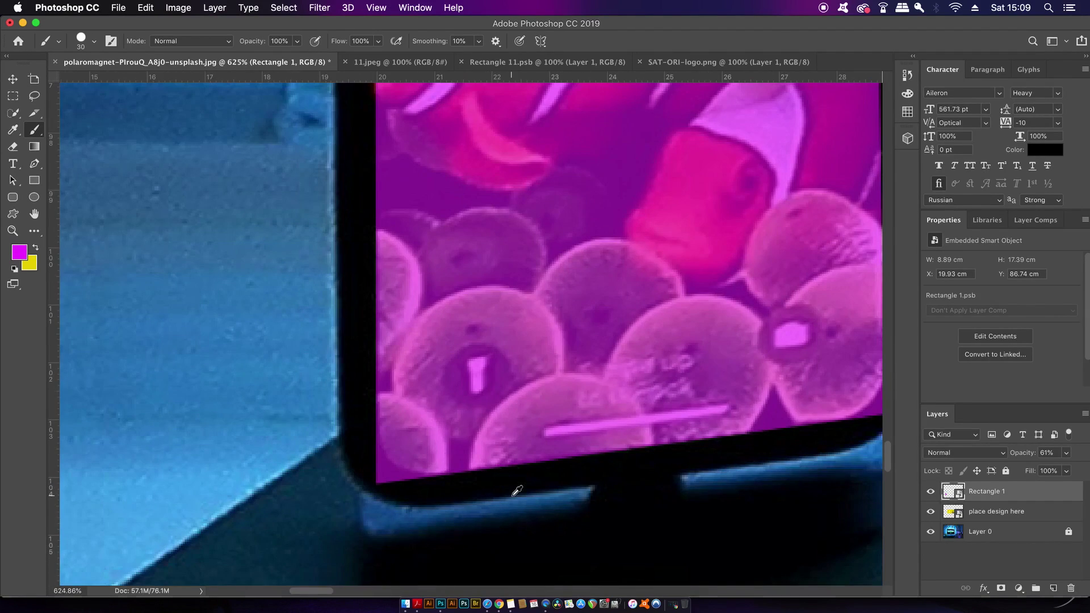
pyautogui.moveTo(627, 494); pyautogui.dragTo(559, 477)
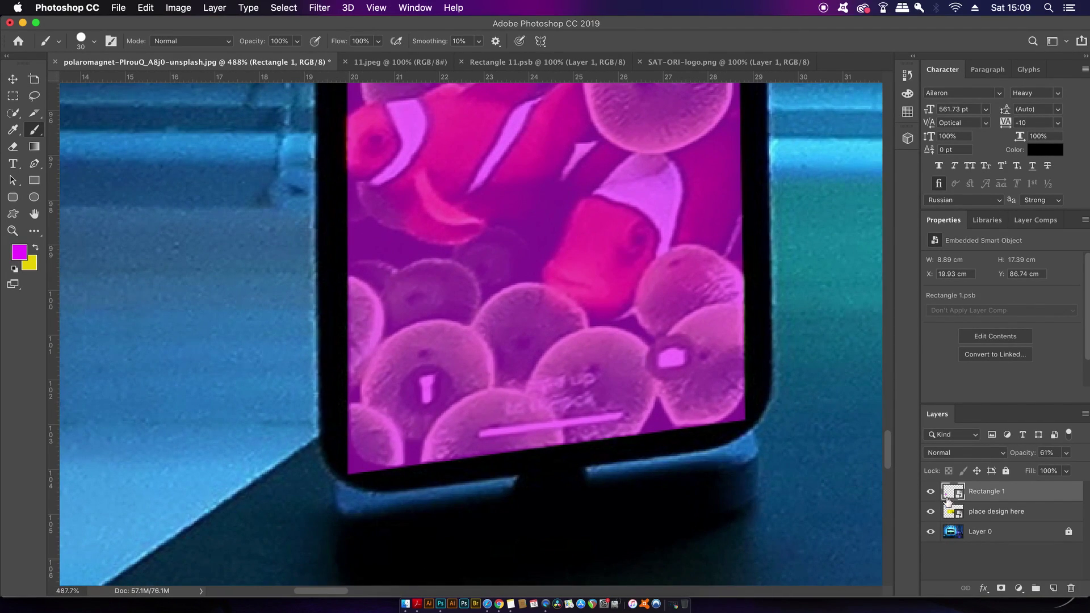
pyautogui.click(1002, 589)
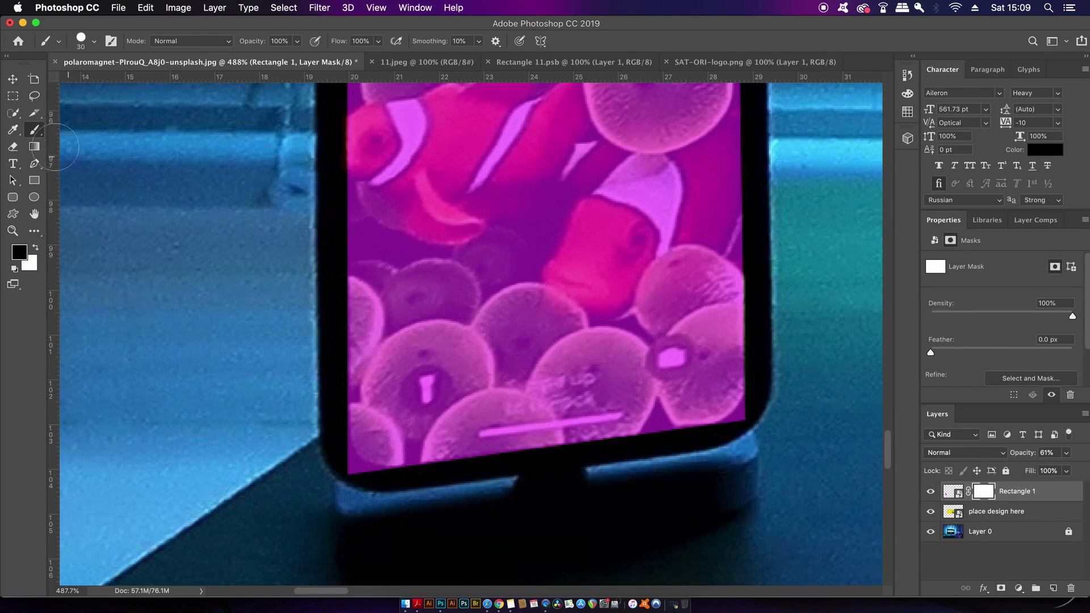
pyautogui.click(95, 44)
pyautogui.moveTo(85, 83); pyautogui.dragTo(84, 83)
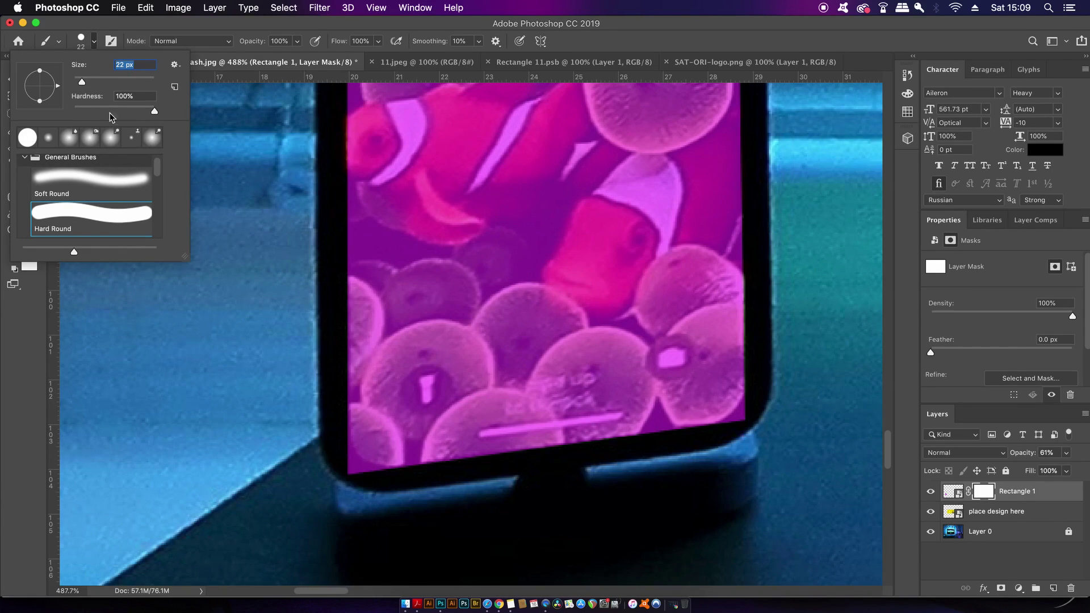
pyautogui.moveTo(81, 84); pyautogui.dragTo(79, 83)
pyautogui.scroll(5, 345, 440)
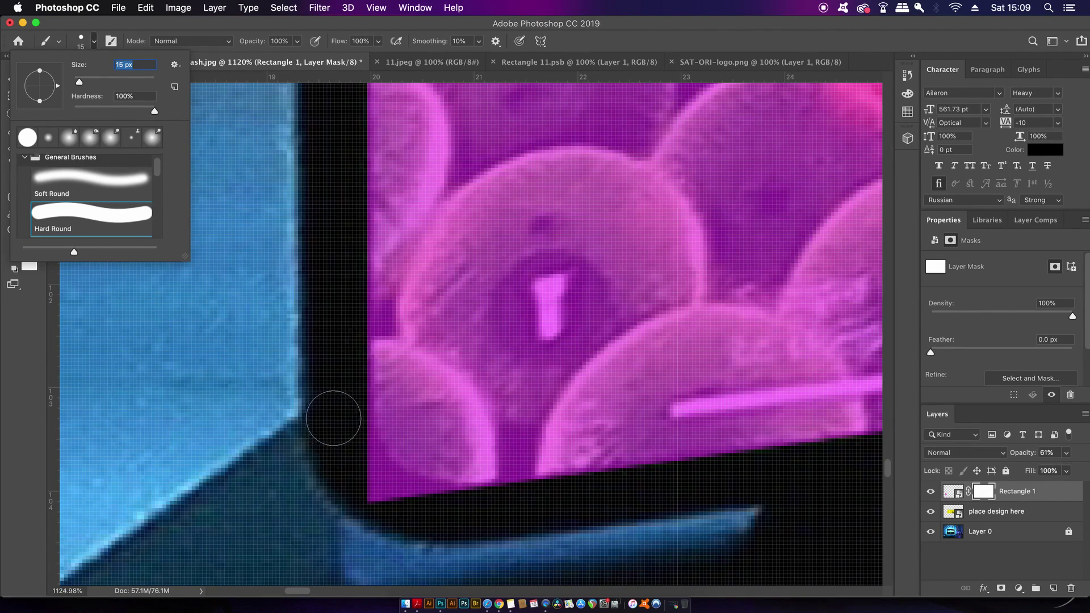
pyautogui.moveTo(333, 419)
pyautogui.mouseDown()
pyautogui.moveTo(364, 504)
pyautogui.moveTo(336, 481)
pyautogui.moveTo(377, 508)
pyautogui.moveTo(444, 522)
pyautogui.moveTo(373, 491)
pyautogui.moveTo(332, 419)
pyautogui.moveTo(338, 434)
pyautogui.moveTo(285, 475)
pyautogui.moveTo(365, 462)
pyautogui.mouseUp()
# - Undo the white stroke, return to black and reduce the brush to 11 px
pyautogui.click(34, 248)
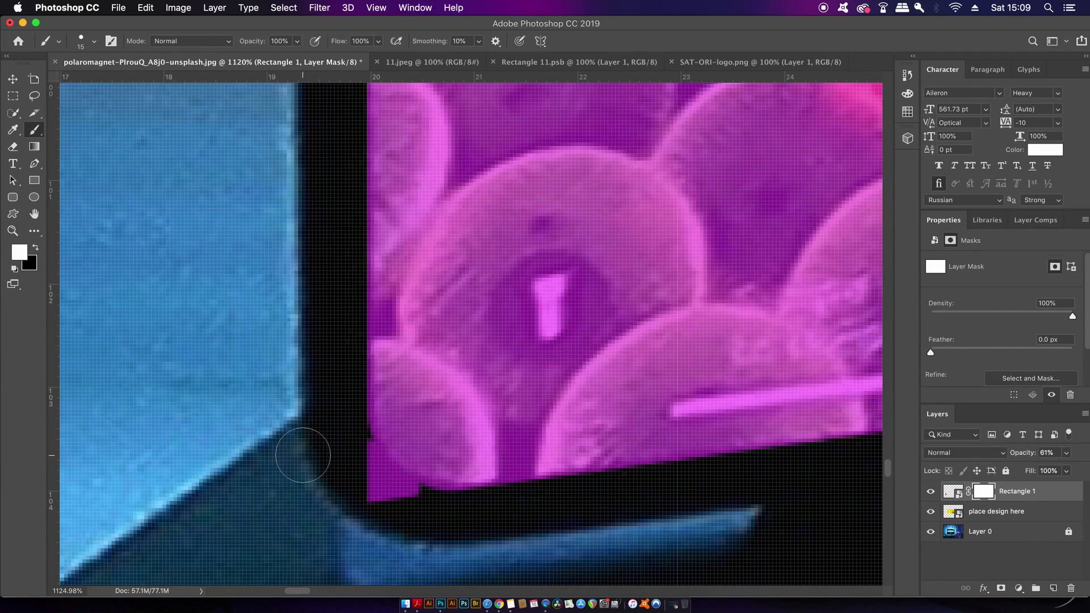
pyautogui.press('super+z')
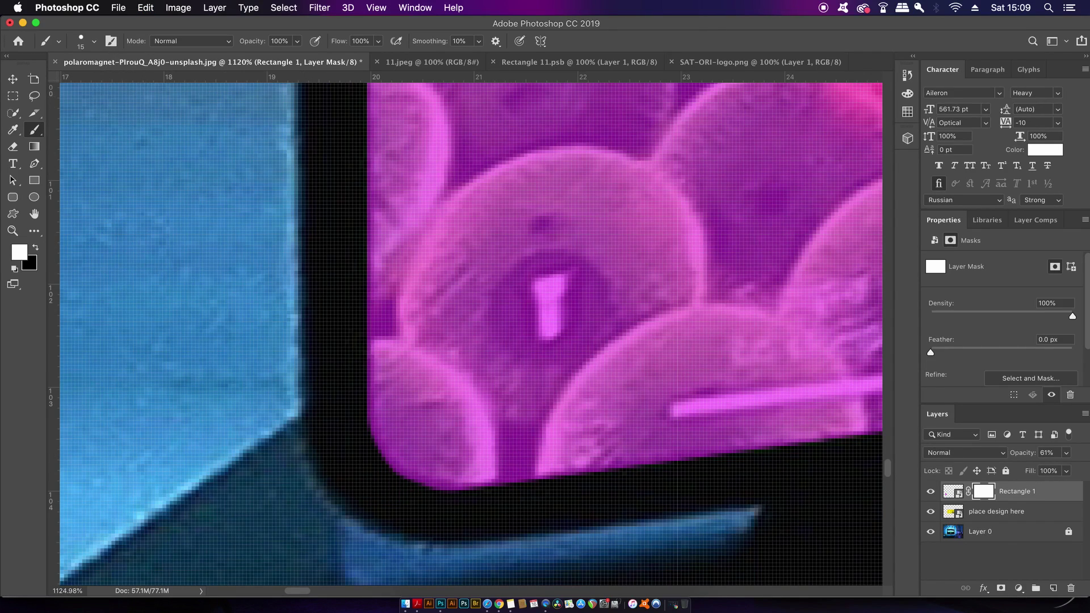
pyautogui.click(36, 248)
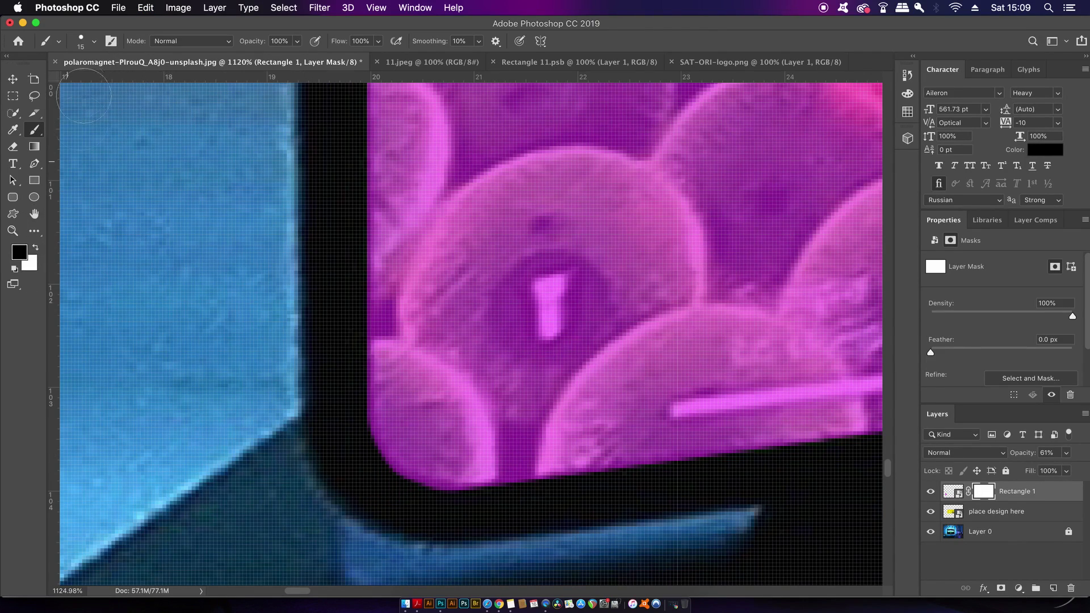
pyautogui.click(94, 41)
pyautogui.moveTo(79, 84); pyautogui.dragTo(77, 84)
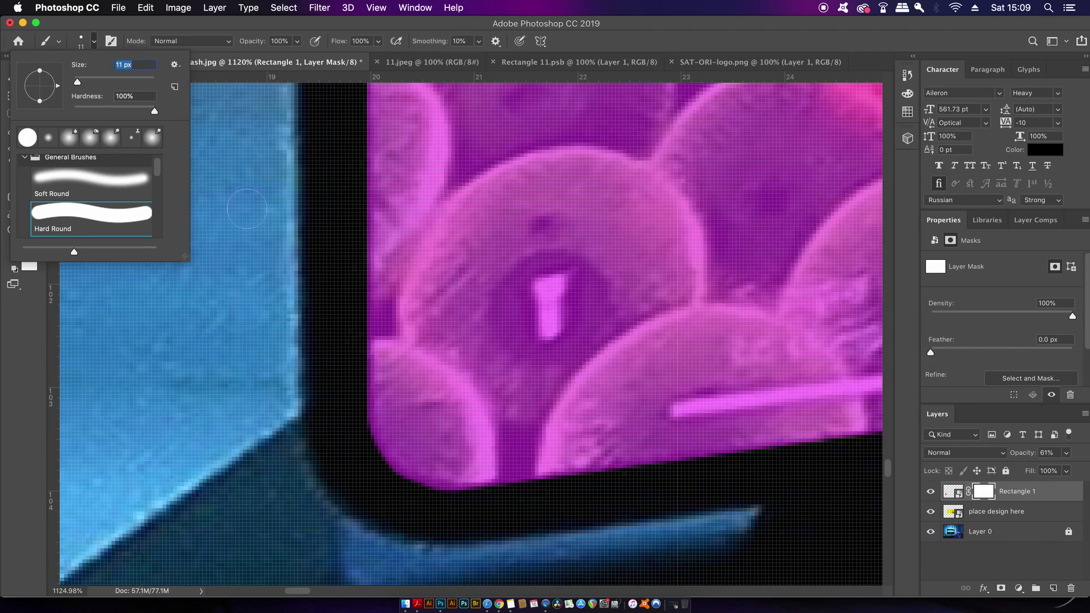
pyautogui.click(368, 474)
# - Raise the phone-screen layer's opacity to 100%
pyautogui.hscroll(10, 482, 511)
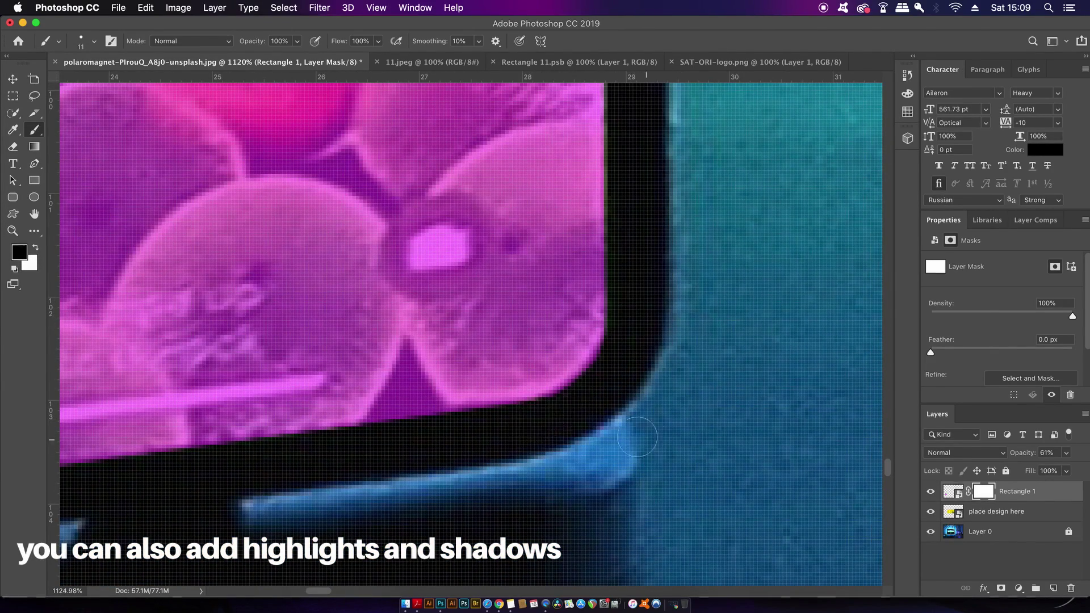
pyautogui.scroll(-15, 671, 449)
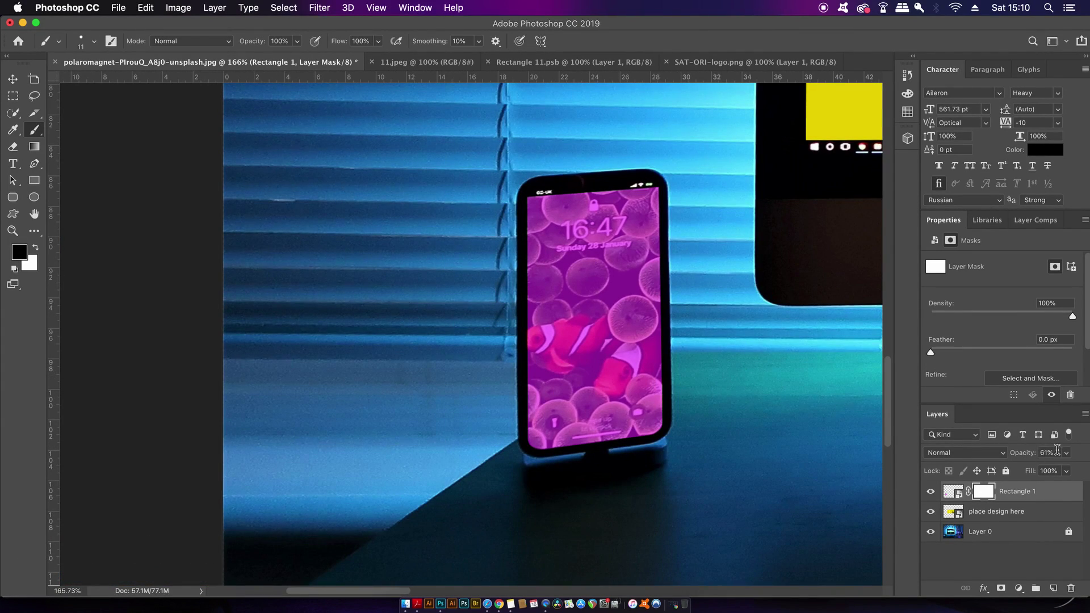
pyautogui.click(1067, 452)
pyautogui.moveTo(1059, 469); pyautogui.dragTo(1081, 469)
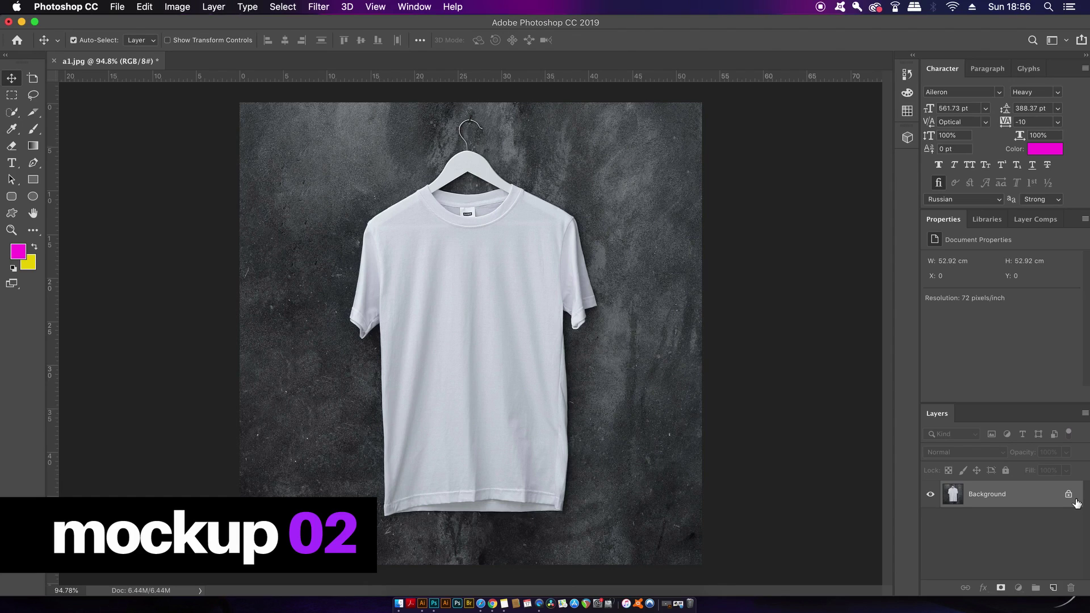
# - Unlock the Background into Layer 0 and apply a Gaussian Blur with a 1.5 px radius
pyautogui.click(1068, 494)
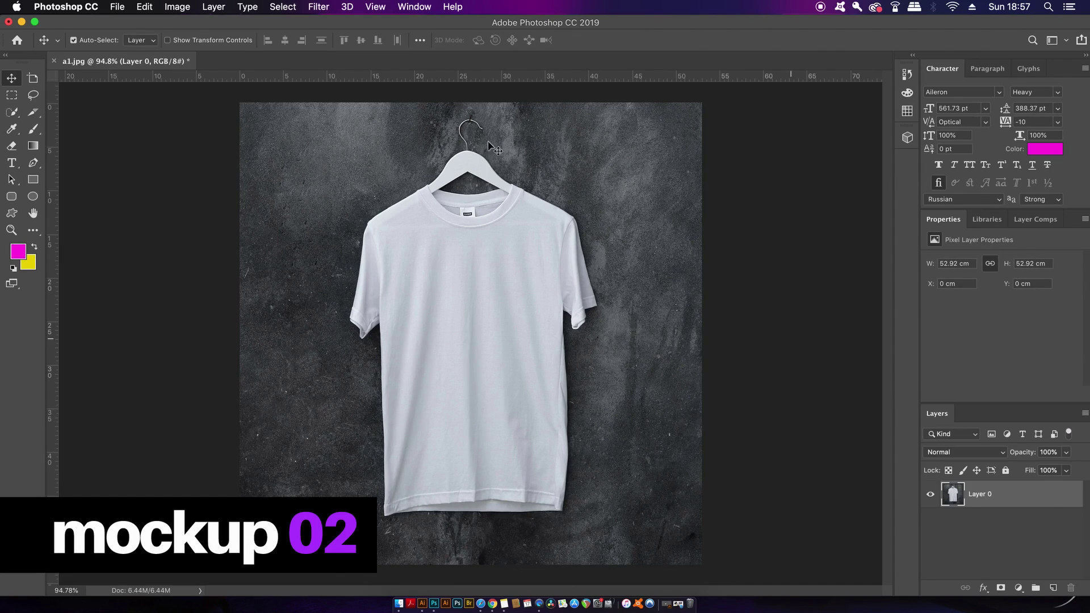
pyautogui.click(327, 2)
pyautogui.moveTo(358, 162)
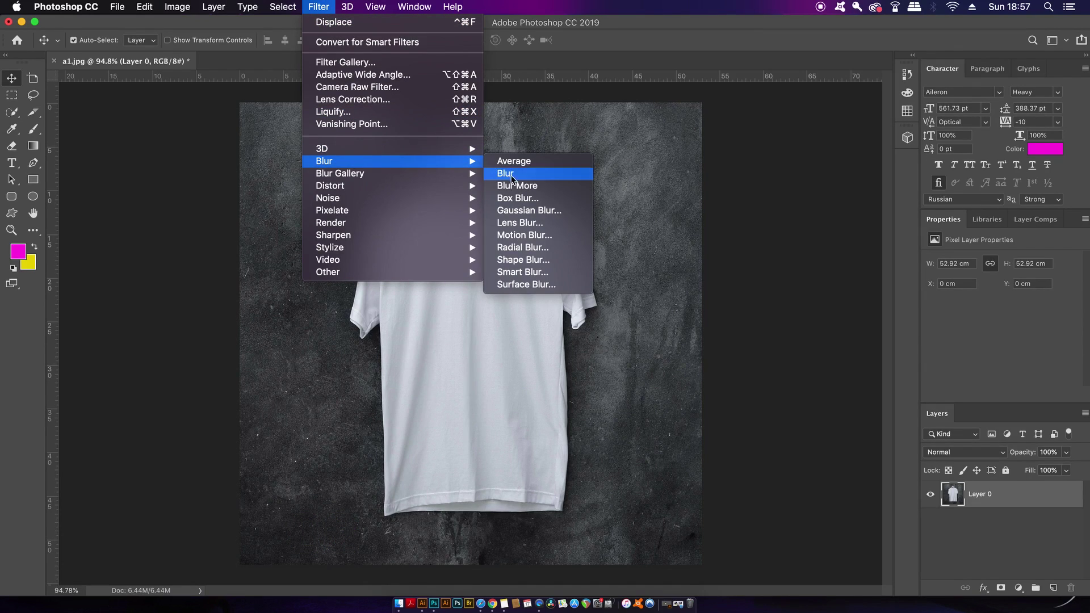
pyautogui.click(516, 211)
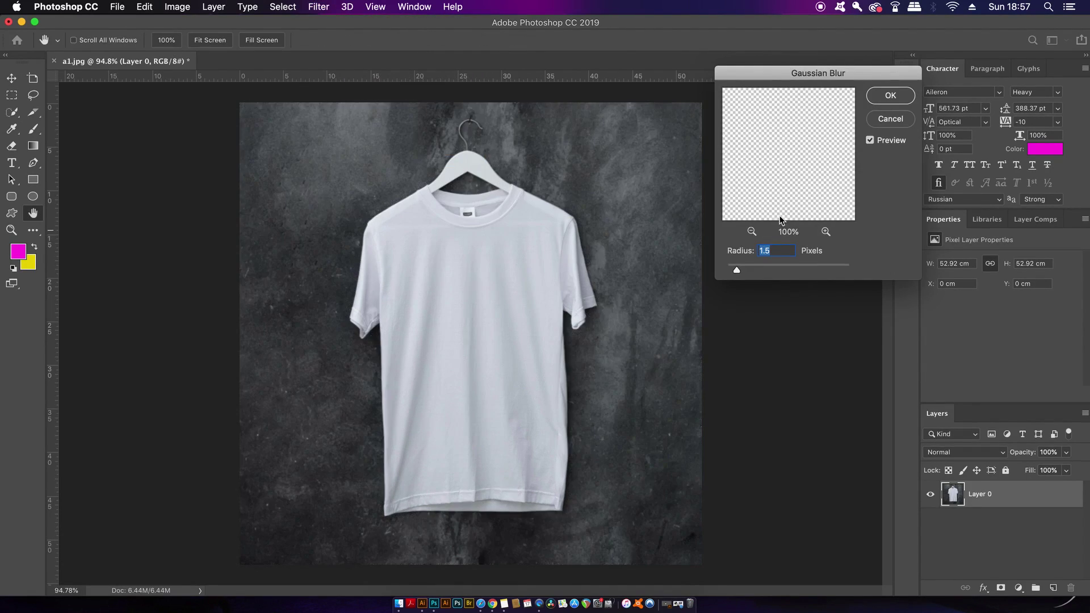
pyautogui.click(751, 231)
pyautogui.click(751, 231)
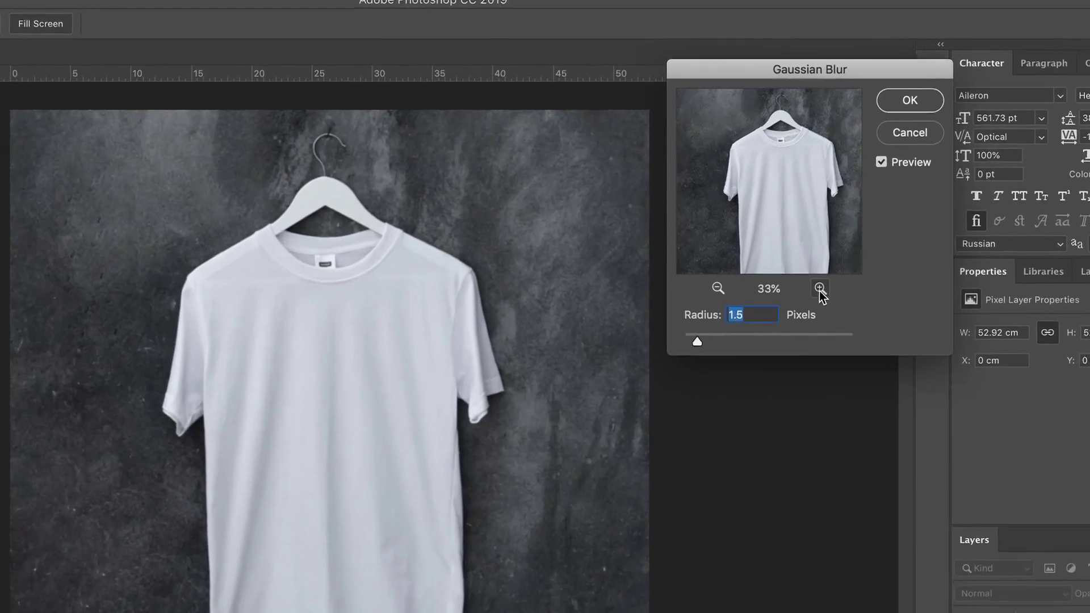
pyautogui.click(826, 231)
pyautogui.click(826, 232)
pyautogui.click(826, 232)
pyautogui.click(826, 232)
pyautogui.click(826, 232)
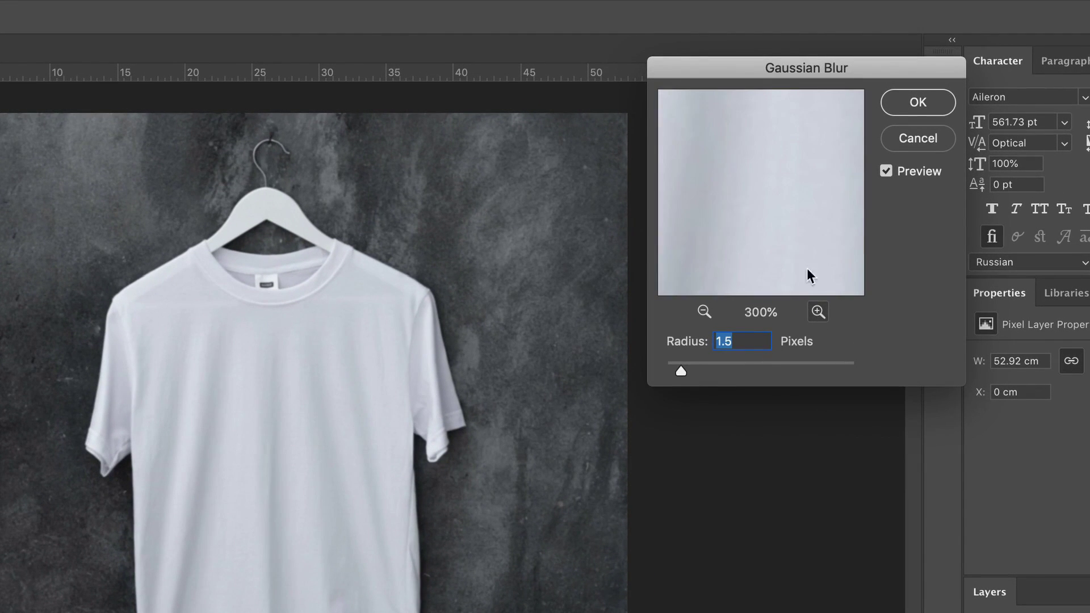
pyautogui.click(704, 312)
pyautogui.click(704, 311)
pyautogui.moveTo(740, 207); pyautogui.dragTo(802, 146)
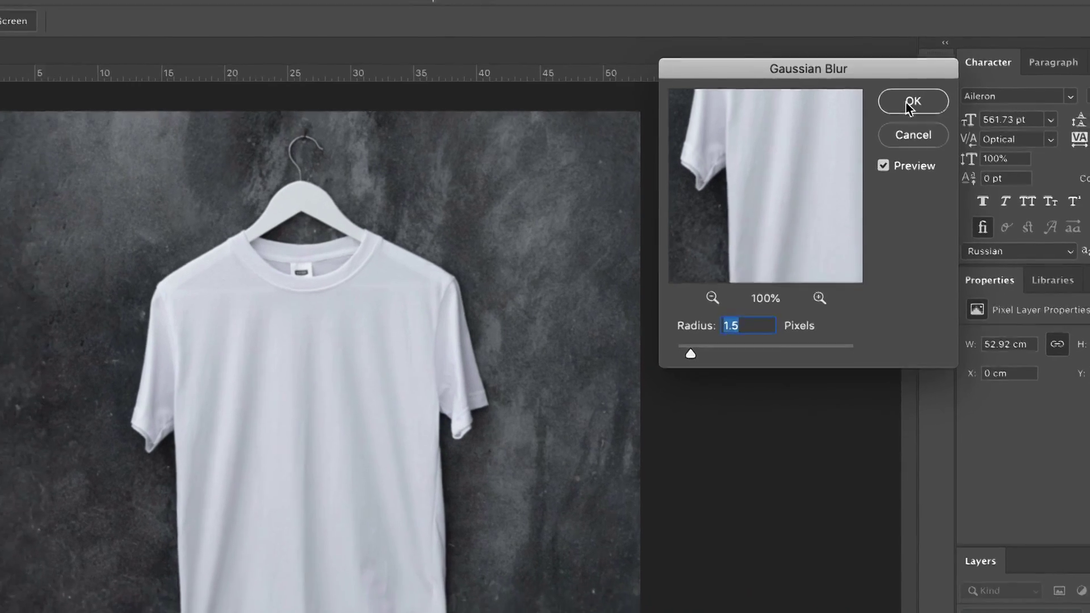
pyautogui.click(915, 104)
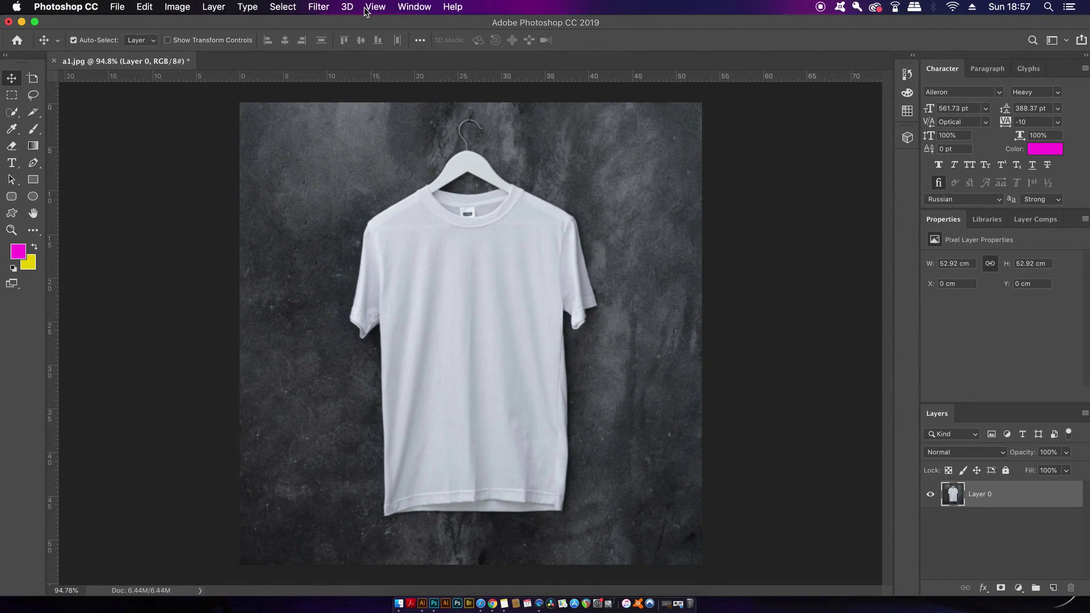
# - Add a Hue/Saturation adjustment layer with Saturation at -100
pyautogui.click(1019, 588)
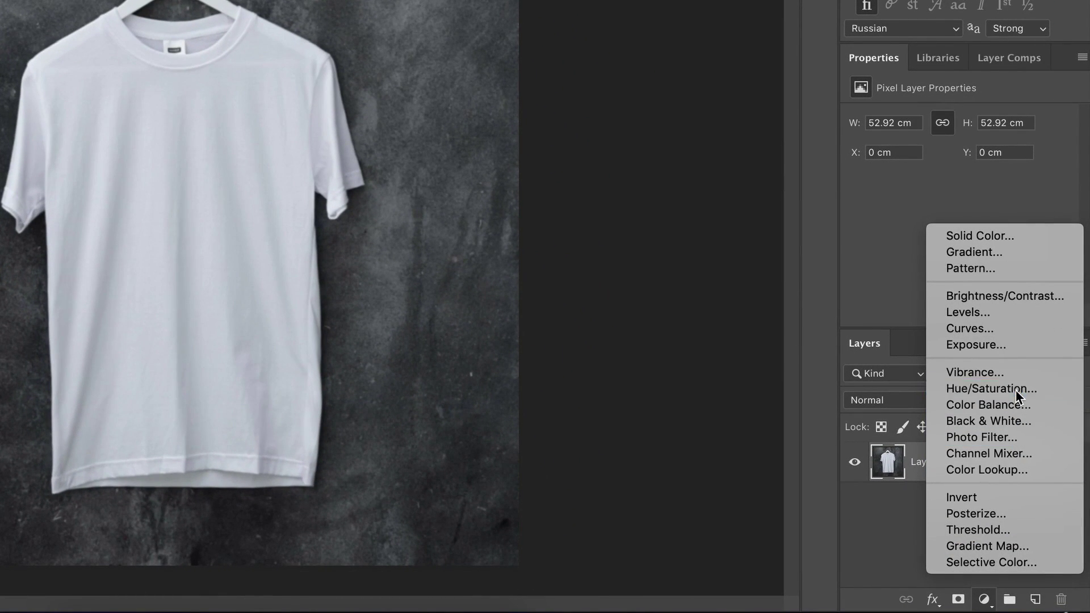
pyautogui.click(1016, 396)
pyautogui.moveTo(959, 229); pyautogui.dragTo(693, 235)
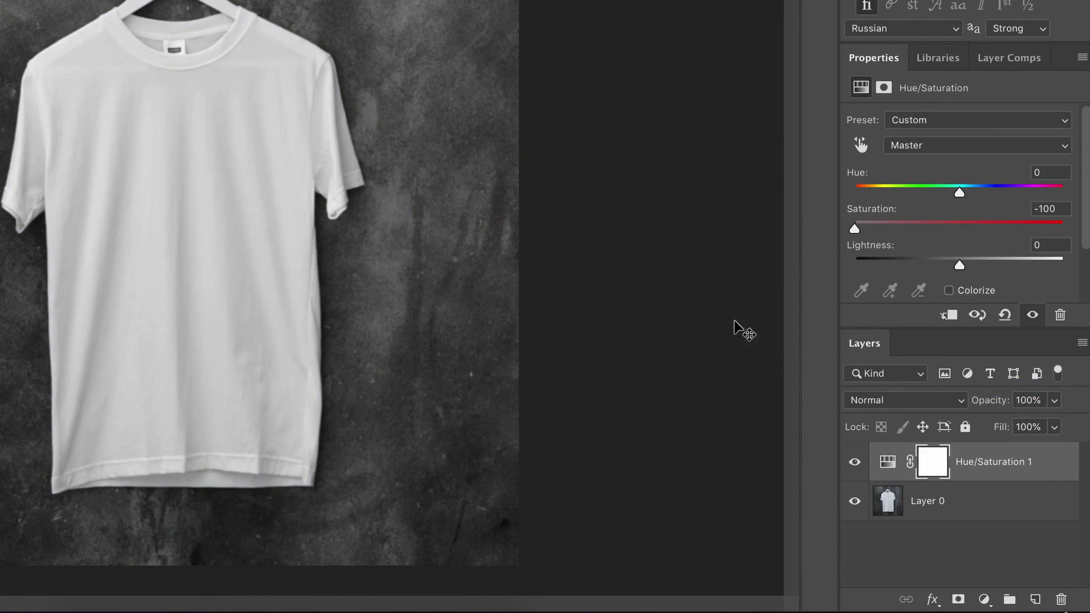
# - Darken Layer 0 with a Curves adjustment pulling the midpoint from 188 to 122
pyautogui.click(923, 505)
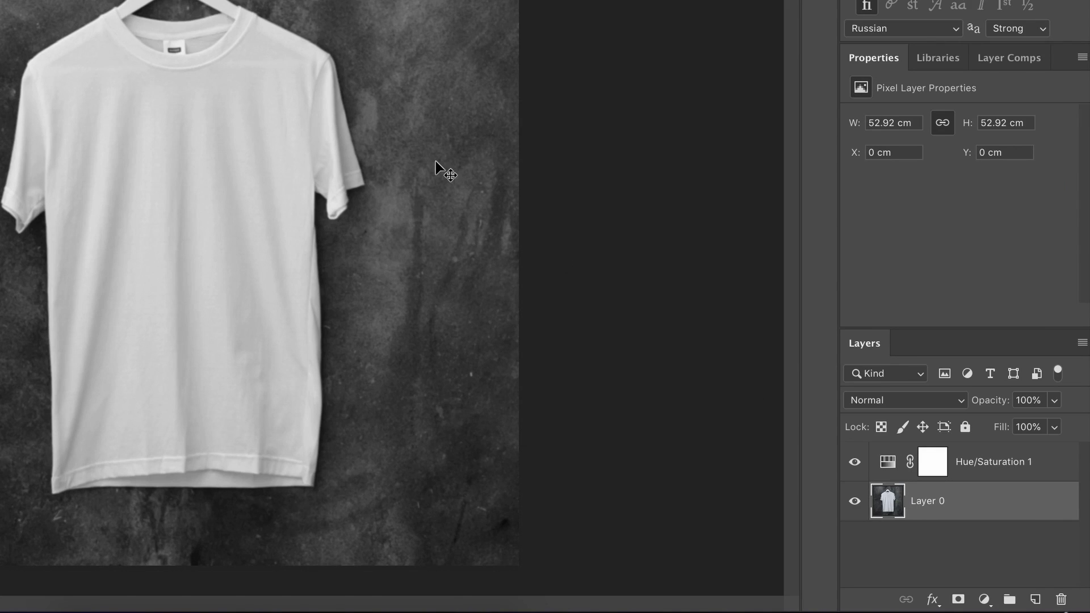
pyautogui.hotkey('ctrl', 'm')
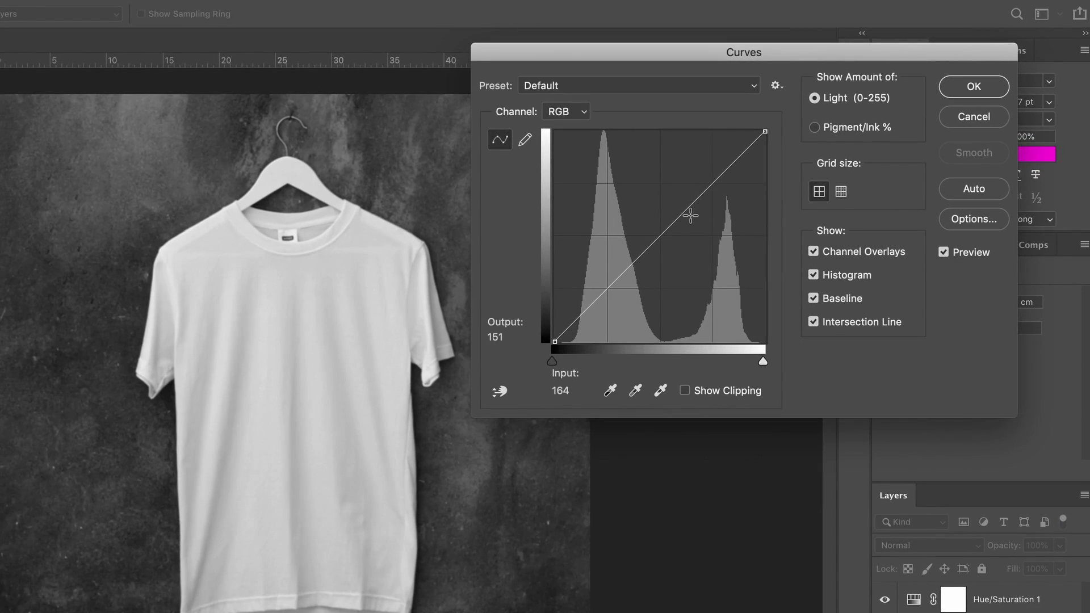
pyautogui.moveTo(675, 225); pyautogui.dragTo(710, 242)
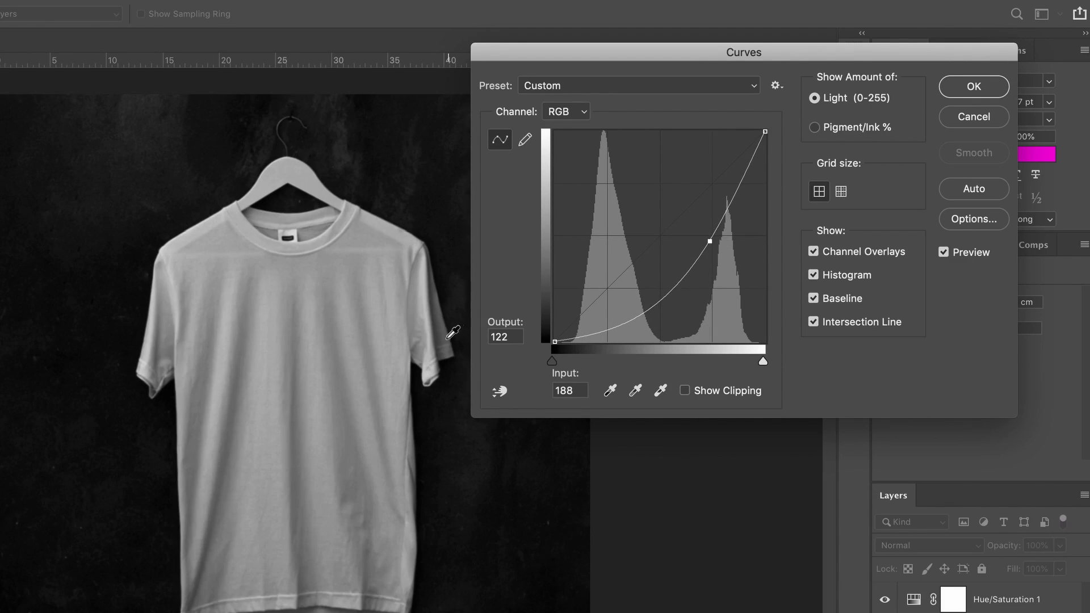
pyautogui.click(965, 90)
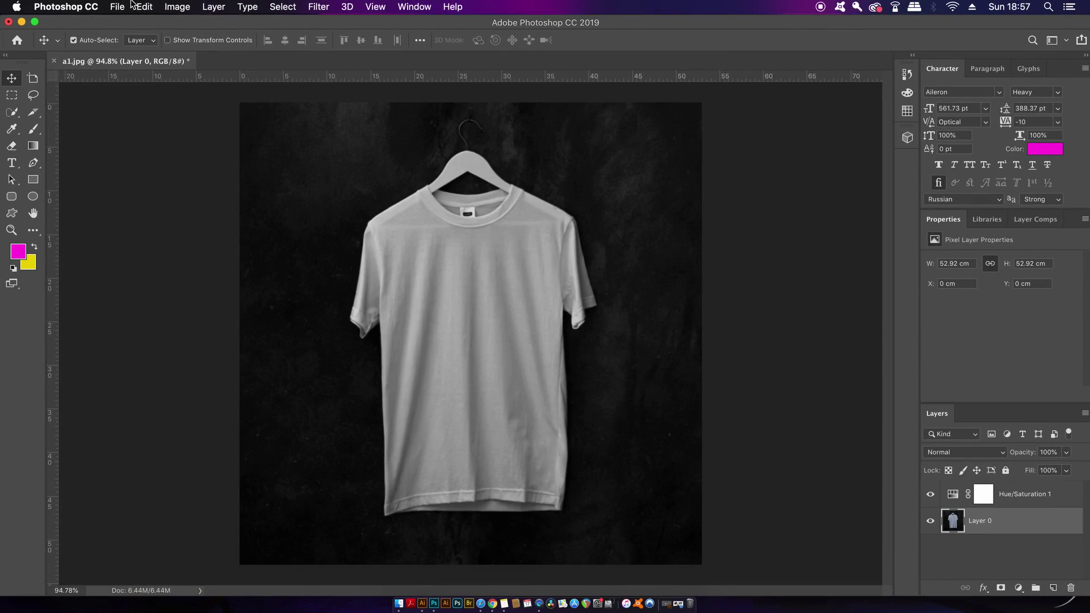
# - Save the grayscale shirt image as displace.psd in Photoshop format
pyautogui.click(120, 7)
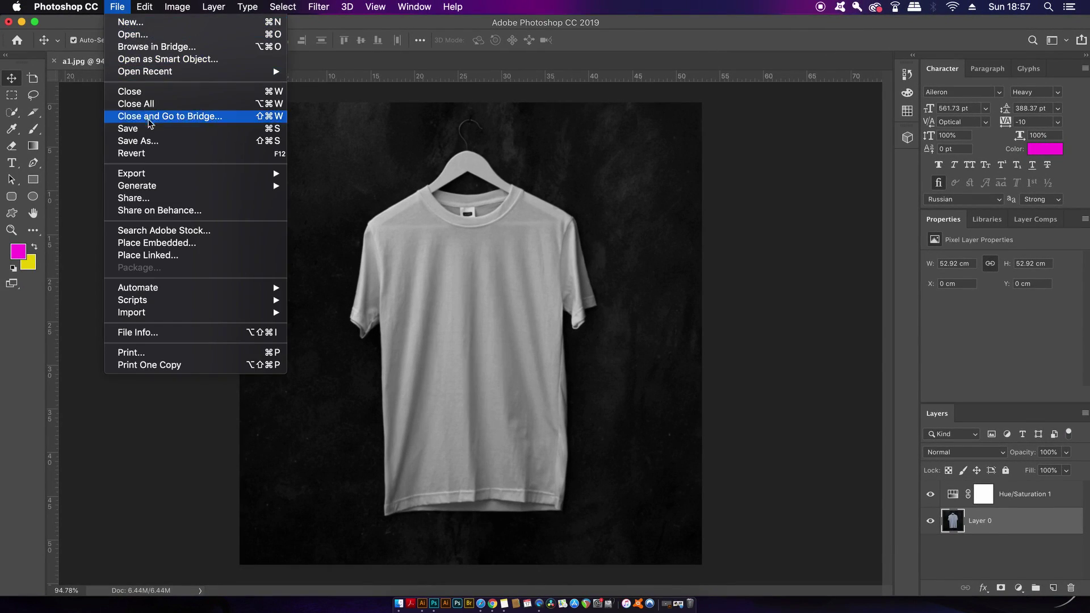
pyautogui.click(202, 142)
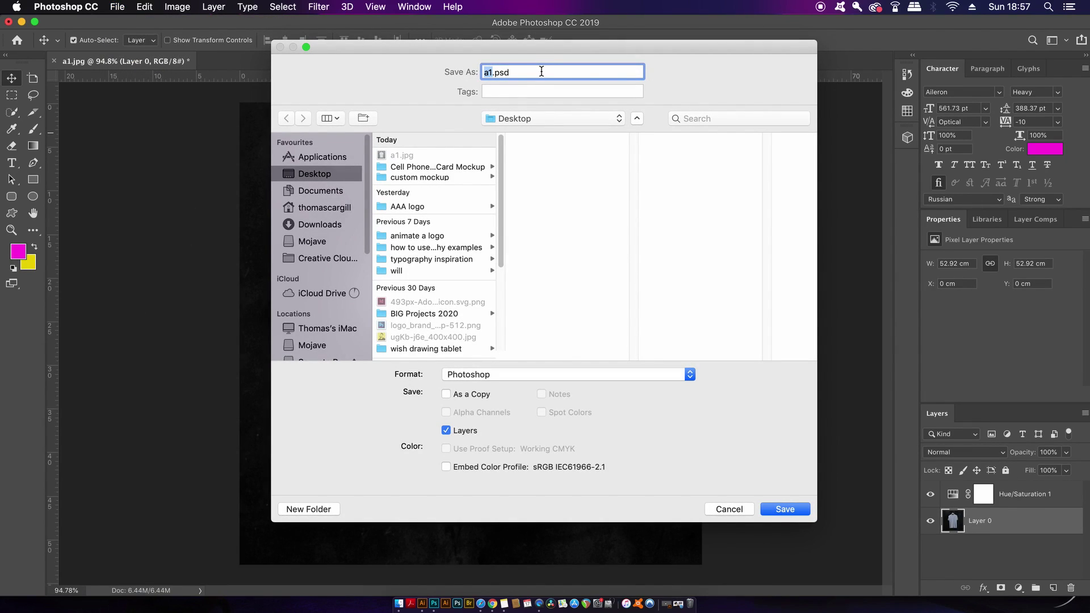
pyautogui.write('displaxe')
pyautogui.press('BackSpace')
pyautogui.press('BackSpace')
pyautogui.write('ce')
pyautogui.click(777, 511)
pyautogui.click(704, 238)
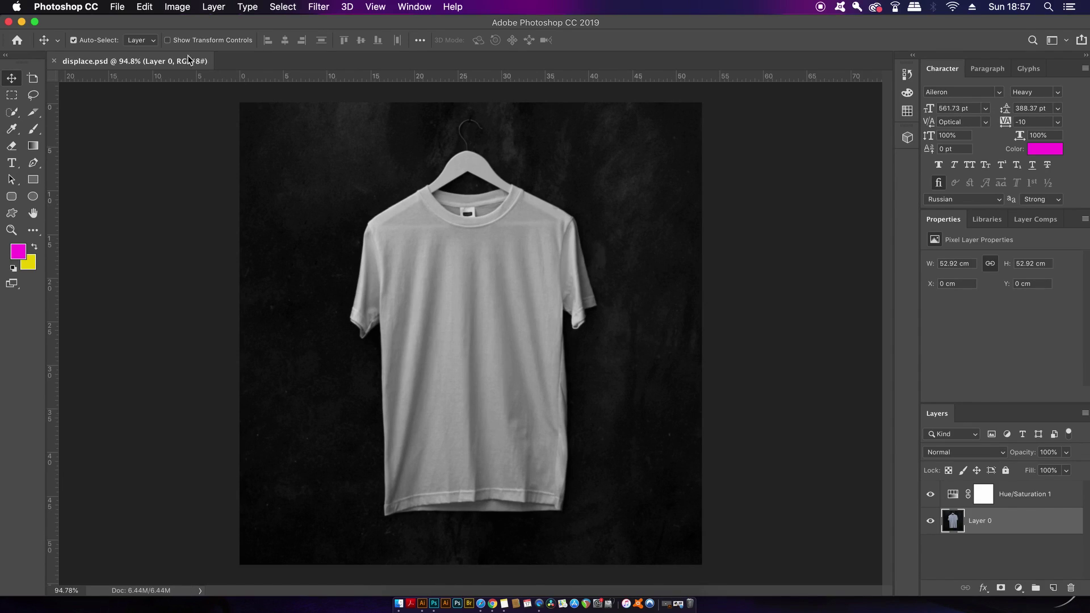
# - Close displace.psd, reopen a1.jpg and paste the SATORI design as pixels
pyautogui.click(55, 60)
pyautogui.click(117, 7)
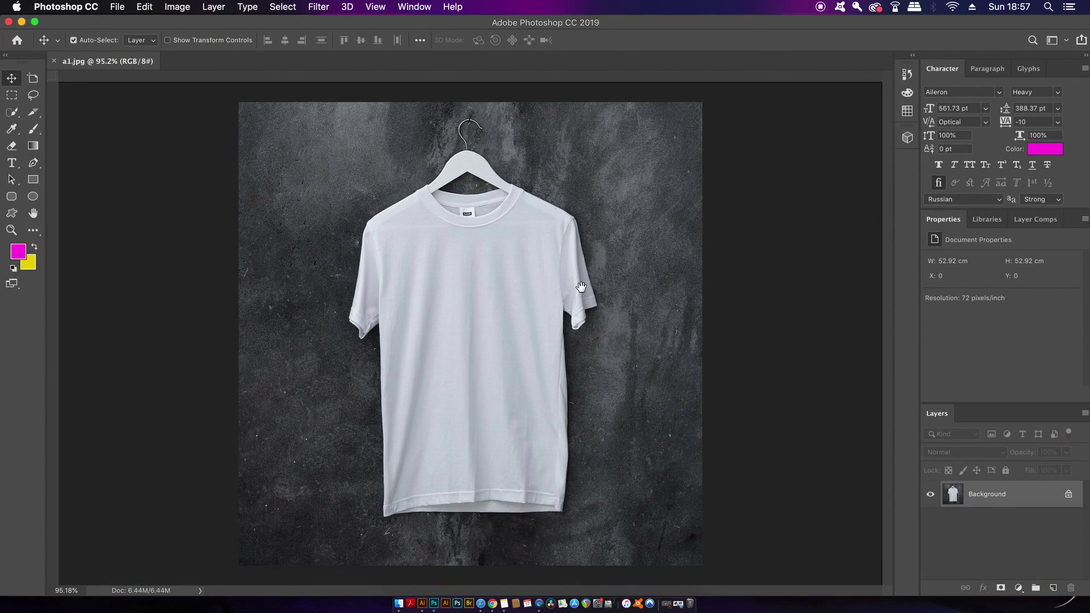
pyautogui.press('super')
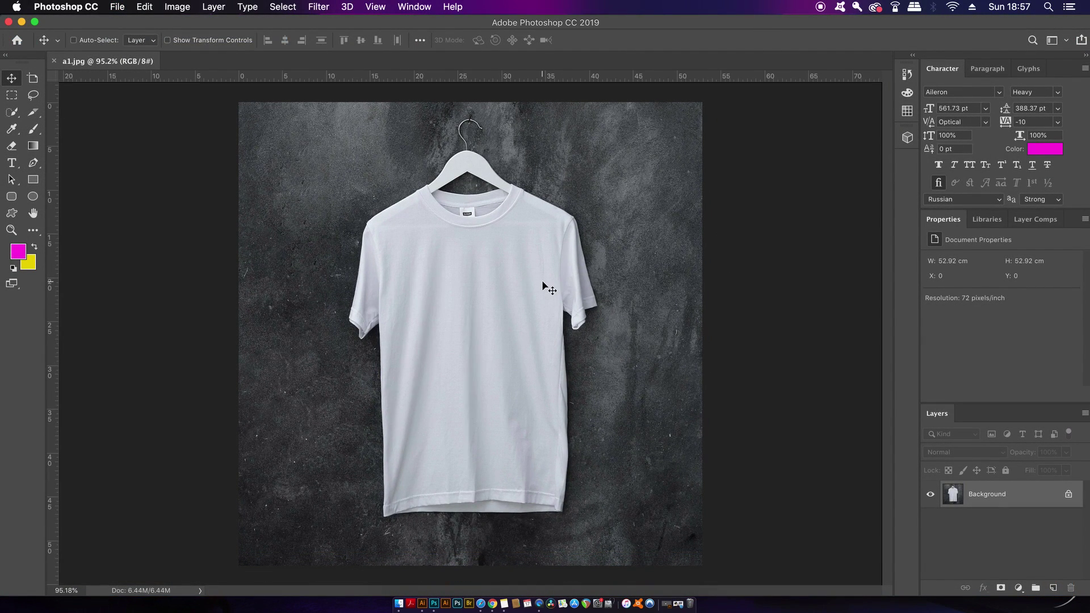
pyautogui.press('super+v')
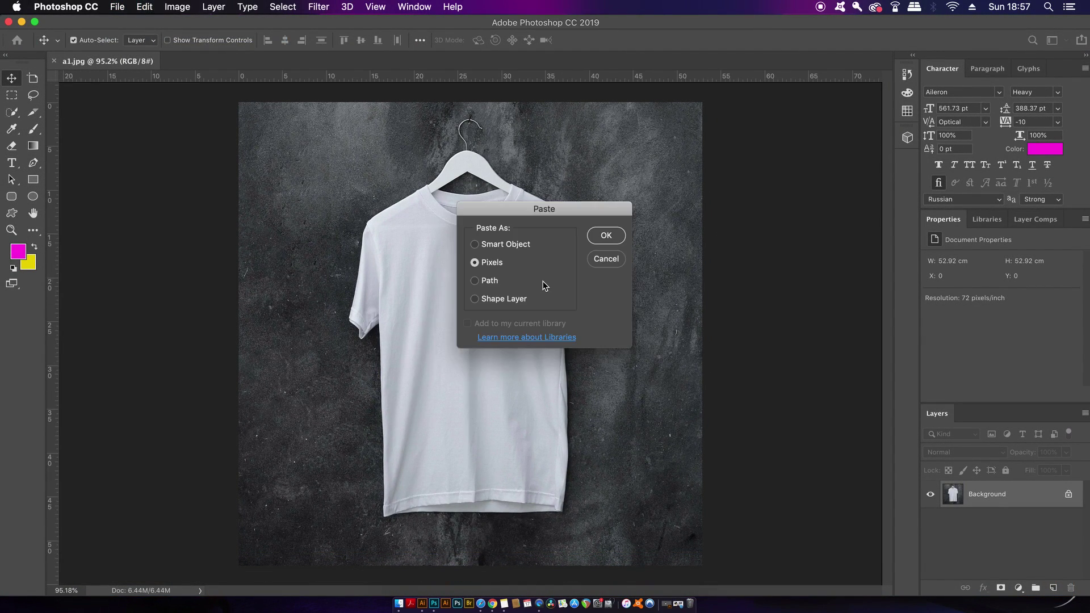
pyautogui.click(606, 236)
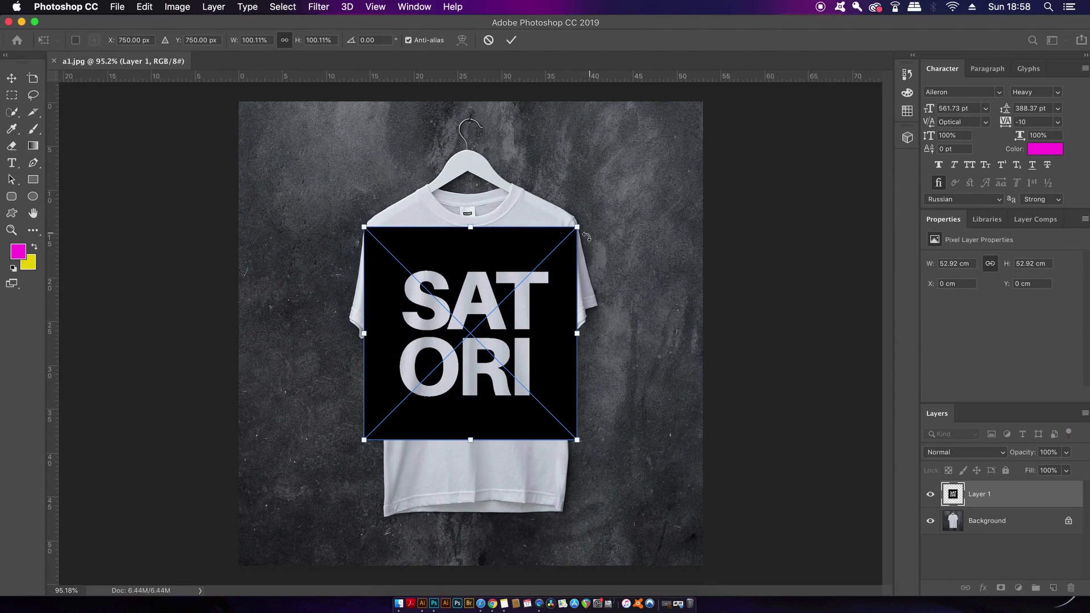
# - Scale the SATORI square to about half size, 12.35 cm wide, and position it on the chest
pyautogui.moveTo(579, 229); pyautogui.dragTo(527, 276)
pyautogui.press('Return')
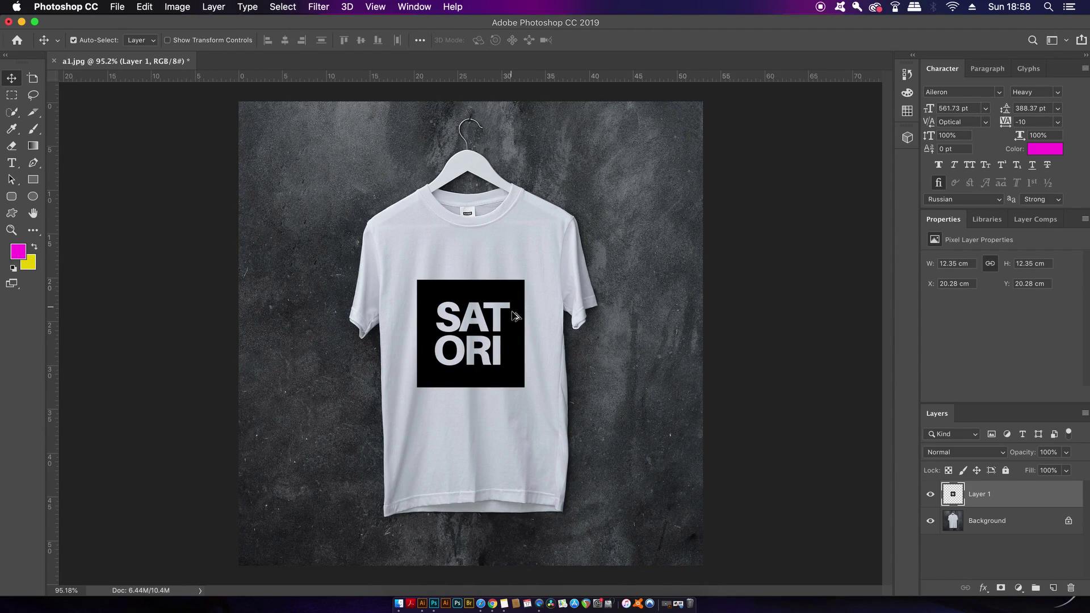
pyautogui.scroll(3, 517, 319)
pyautogui.scroll(2, 516, 321)
pyautogui.scroll(-2, 519, 322)
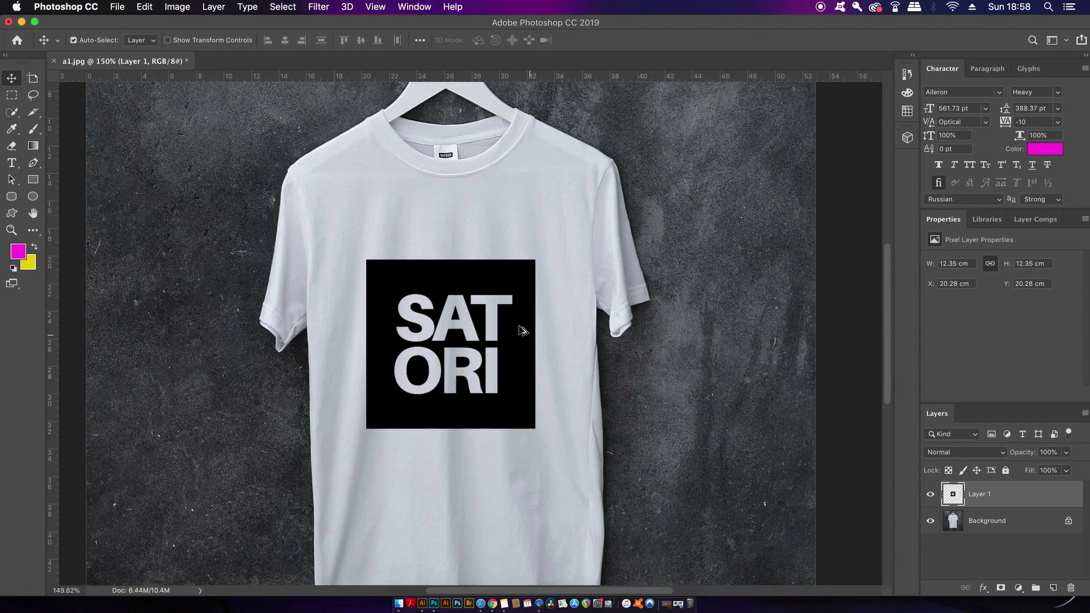
pyautogui.scroll(-2, 578, 358)
pyautogui.moveTo(525, 321); pyautogui.dragTo(527, 316)
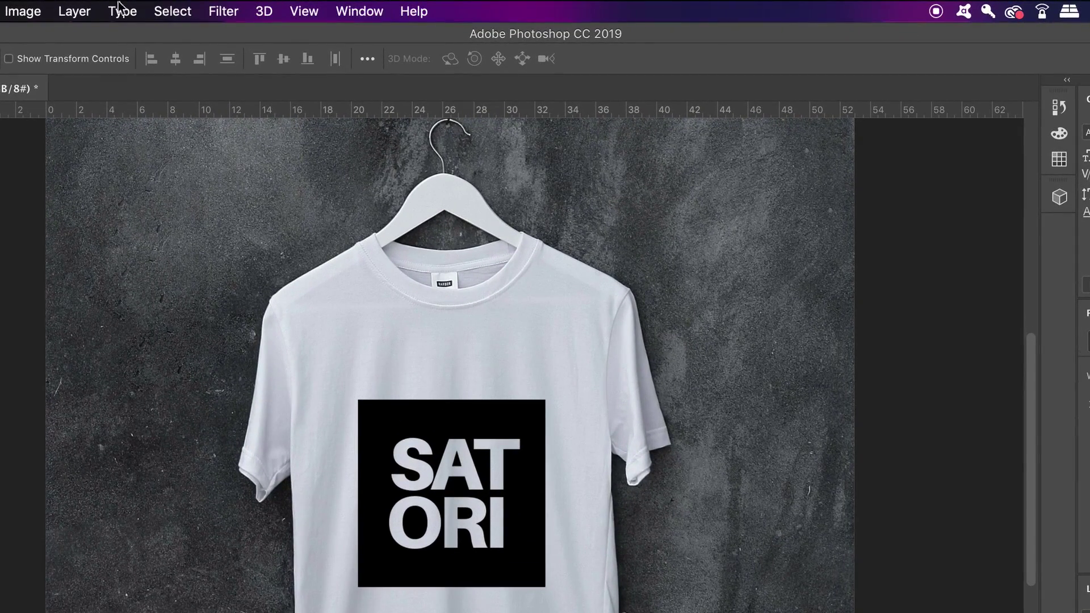
# - Apply a Displace filter at horizontal and vertical scale 7, using displace.psd as the map
pyautogui.click(223, 12)
pyautogui.moveTo(275, 273)
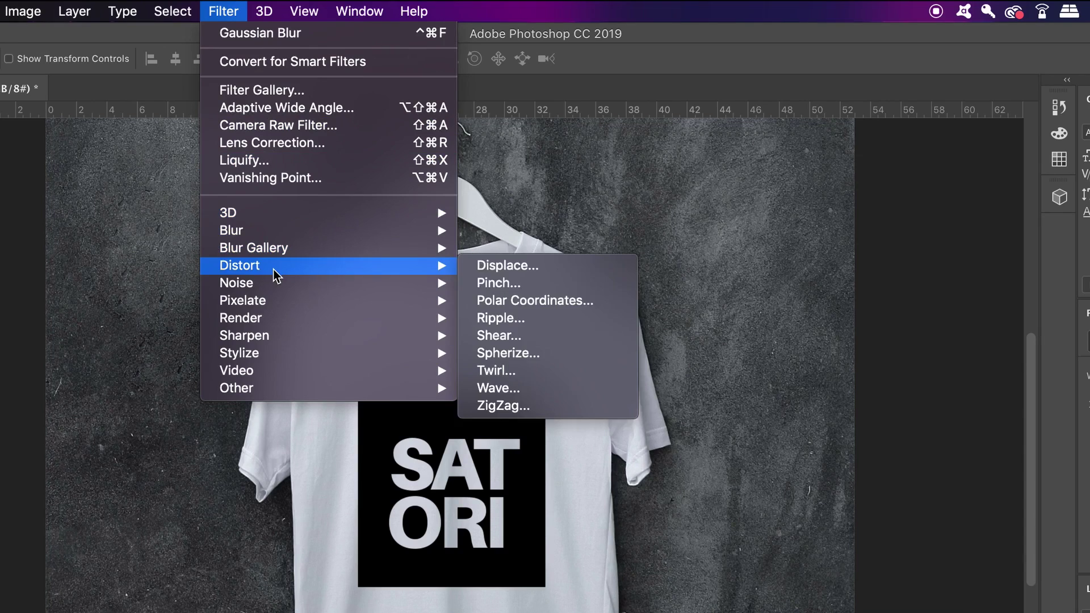
pyautogui.click(601, 273)
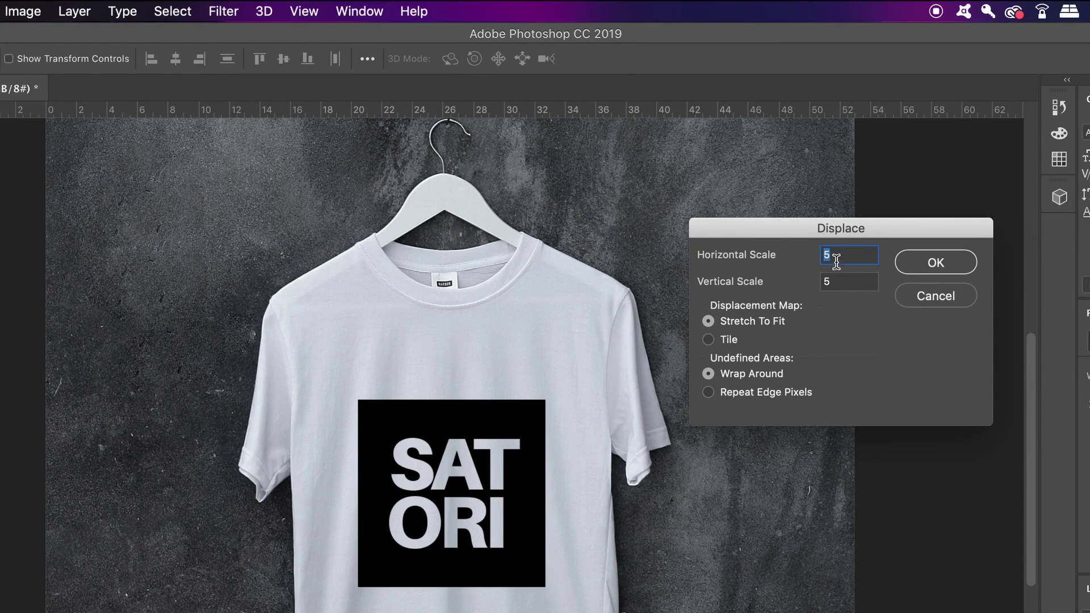
pyautogui.write('7')
pyautogui.press('Tab')
pyautogui.write('7')
pyautogui.click(942, 264)
pyautogui.click(290, 193)
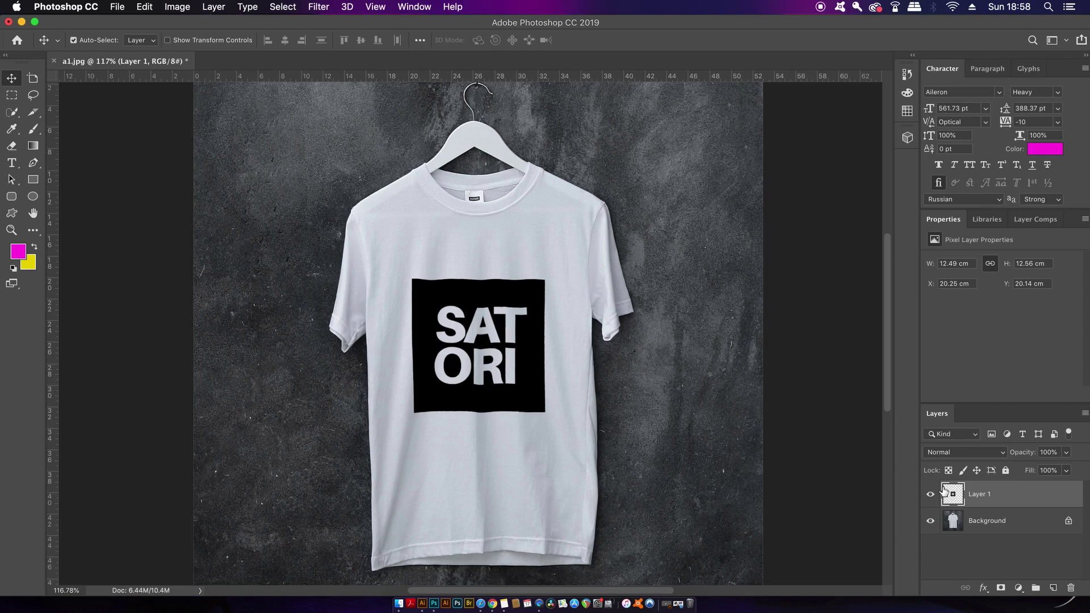
# - Set Layer 1's blend mode to Overlay so the shirt texture shows through
pyautogui.click(979, 455)
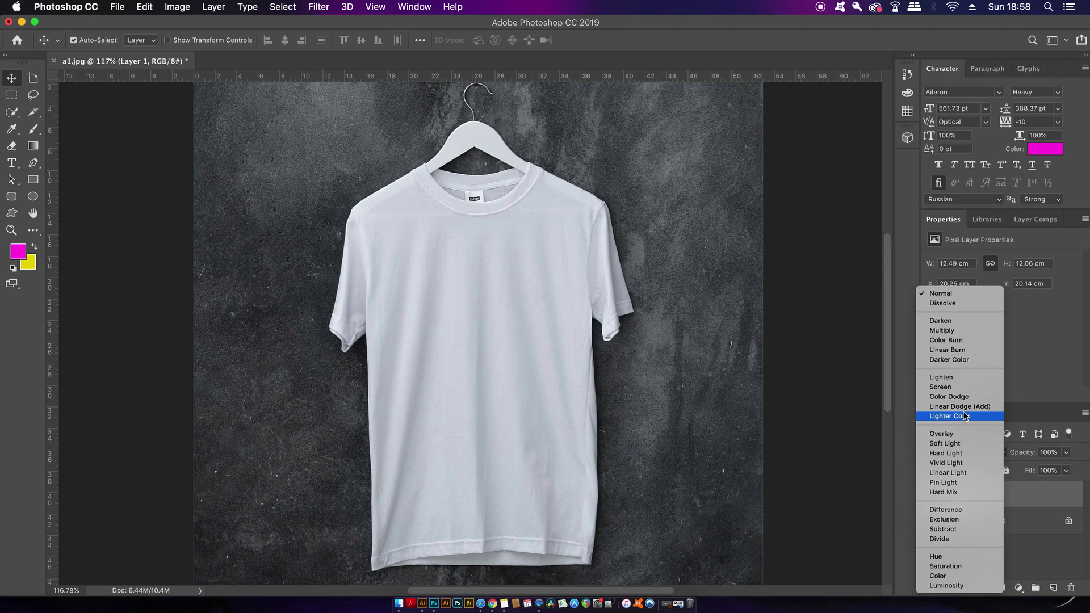
pyautogui.press('Return')
pyautogui.scroll(5, 423, 312)
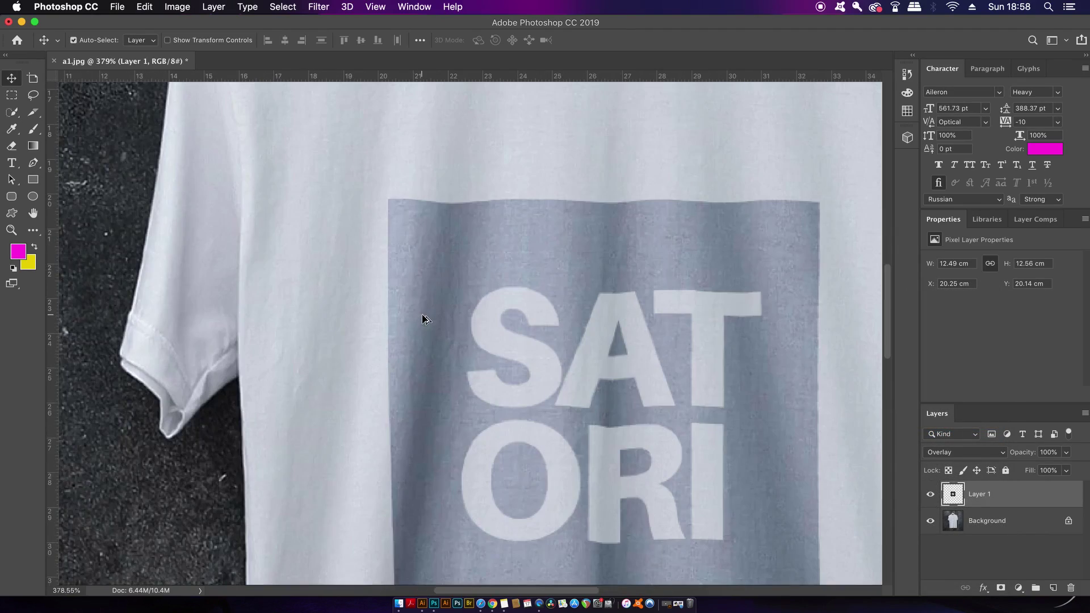
pyautogui.scroll(-5, 561, 373)
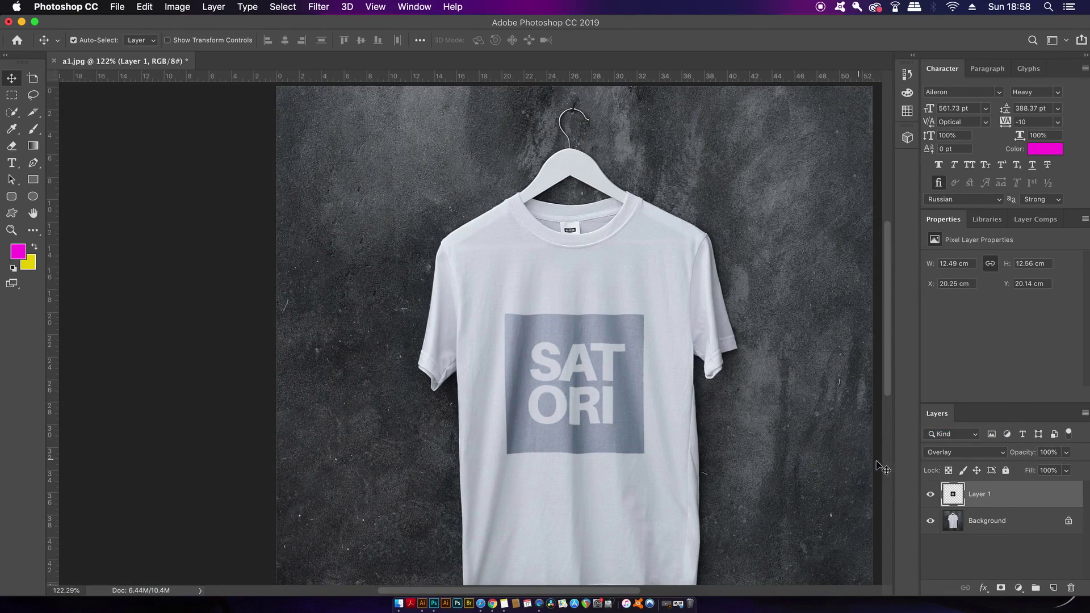
pyautogui.moveTo(720, 382); pyautogui.dragTo(676, 340)
# - Test duplicating the SATORI layer with Cmd+J, then undo the duplicates
pyautogui.press('super+r')
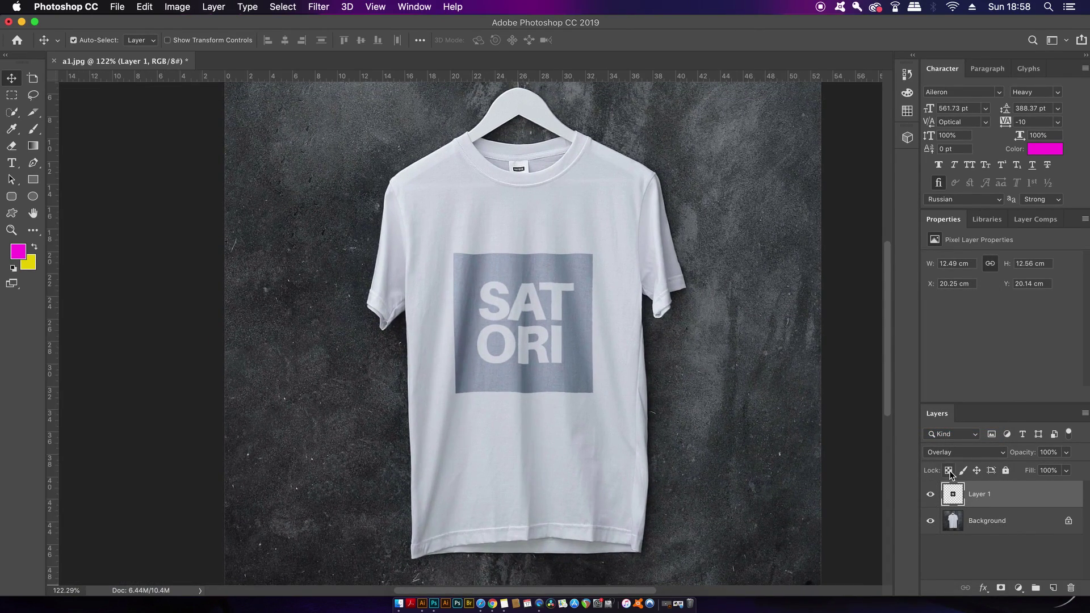
pyautogui.press('super+j')
pyautogui.press('super+j')
pyautogui.press('super+j')
pyautogui.press('super+z')
pyautogui.press('super+z')
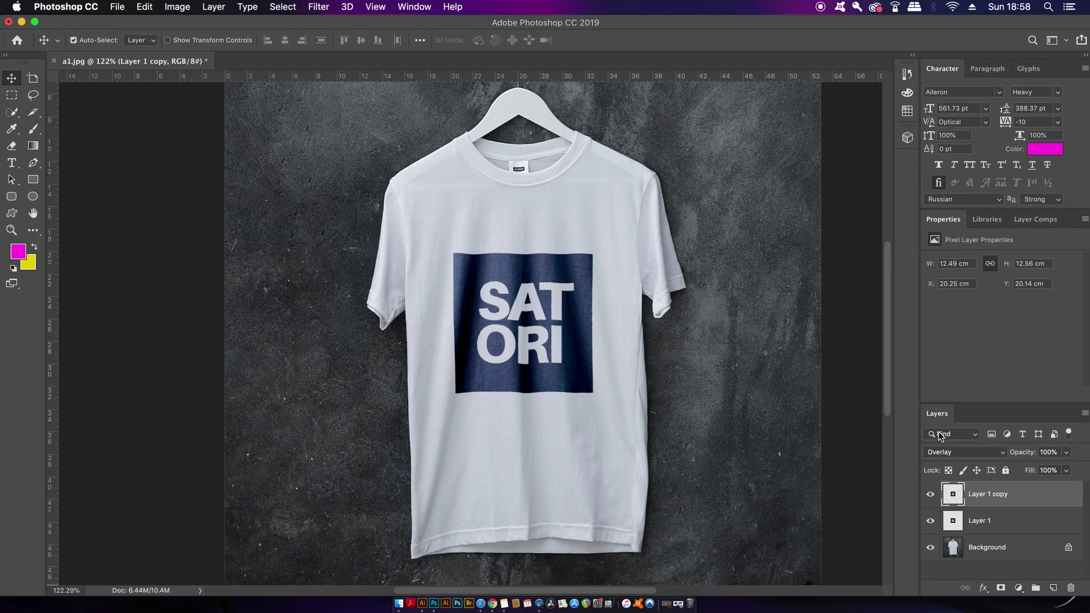
pyautogui.press('super+z')
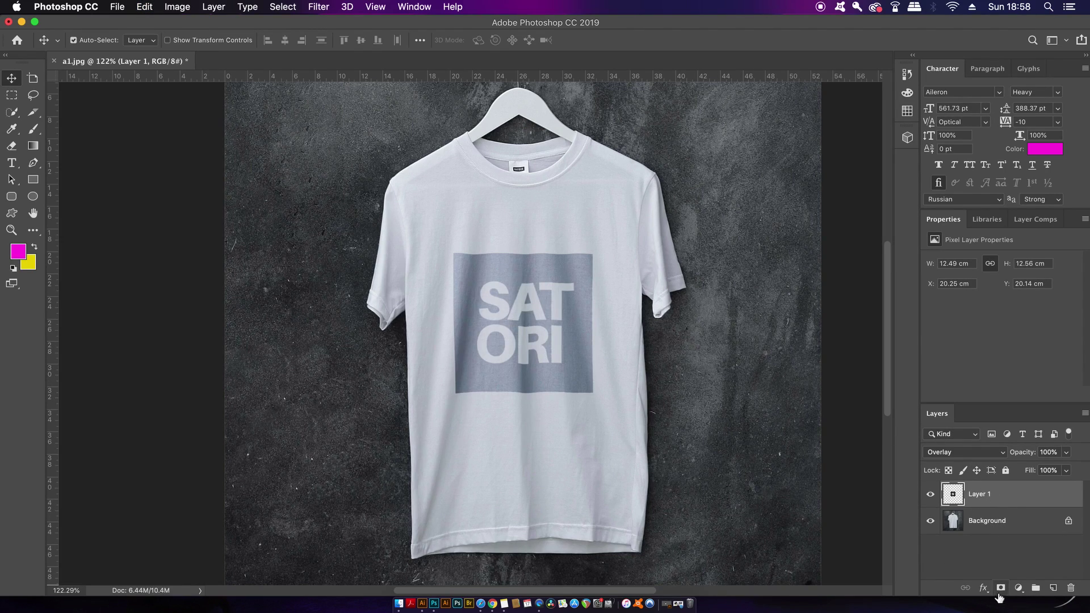
# - Add a blue Color Overlay in Color blend mode to Layer 1, then duplicate the layer
pyautogui.click(984, 588)
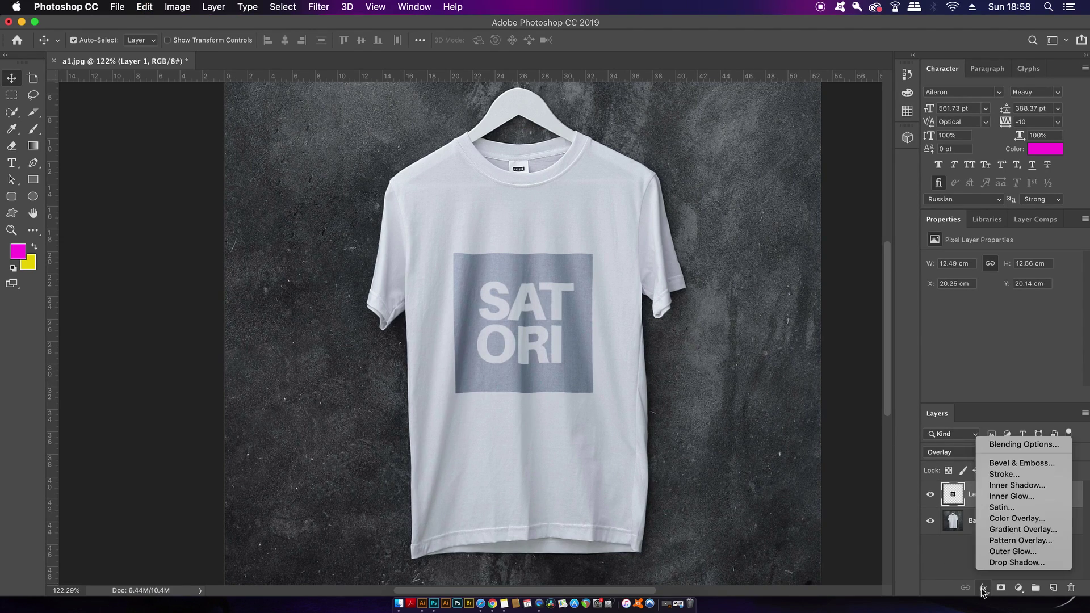
pyautogui.click(1016, 518)
pyautogui.moveTo(803, 114); pyautogui.dragTo(920, 98)
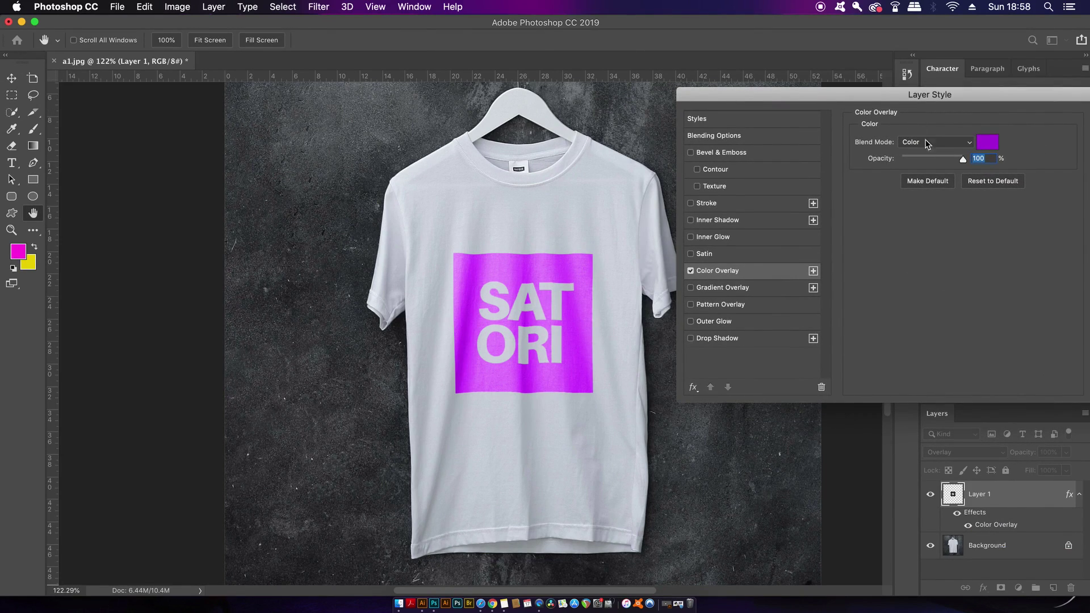
pyautogui.click(959, 142)
pyautogui.click(1002, 136)
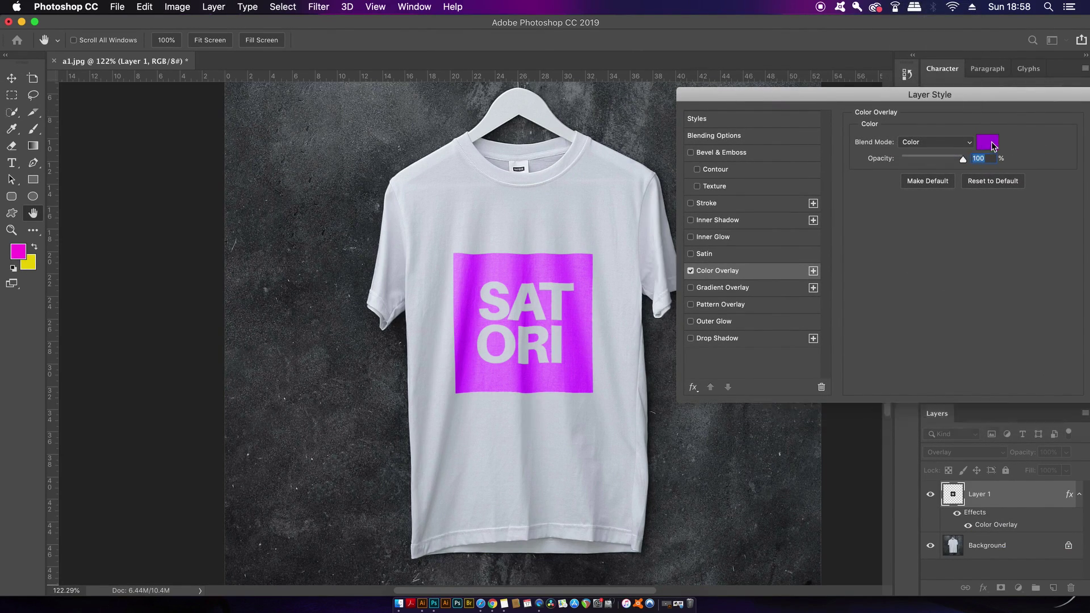
pyautogui.click(989, 142)
pyautogui.moveTo(890, 430)
pyautogui.mouseDown()
pyautogui.moveTo(853, 450)
pyautogui.moveTo(808, 445)
pyautogui.moveTo(849, 460)
pyautogui.moveTo(871, 447)
pyautogui.moveTo(861, 453)
pyautogui.mouseUp()
pyautogui.click(1046, 380)
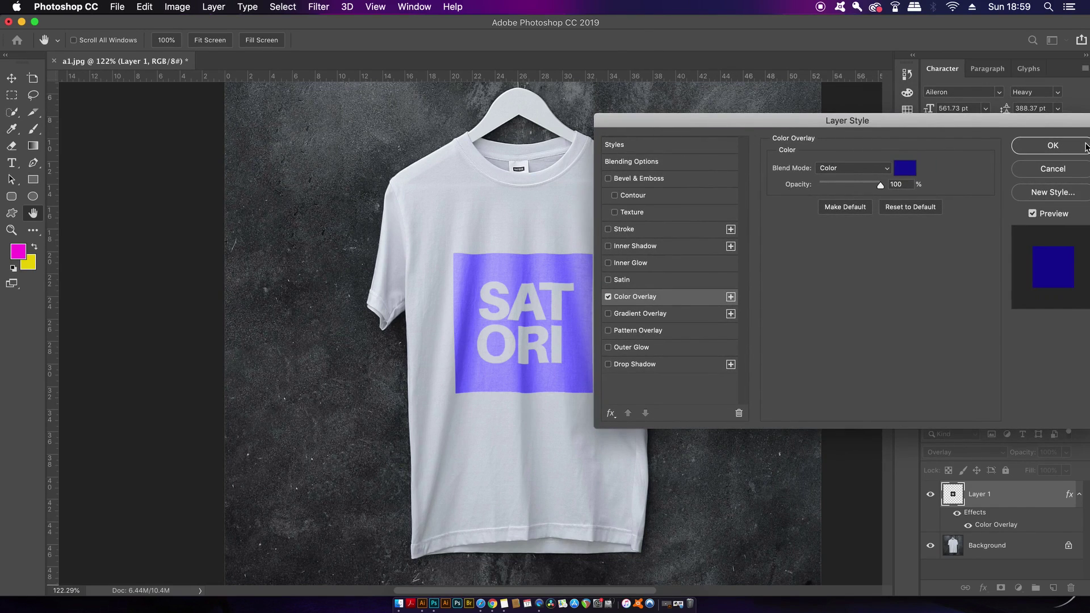
pyautogui.click(1047, 144)
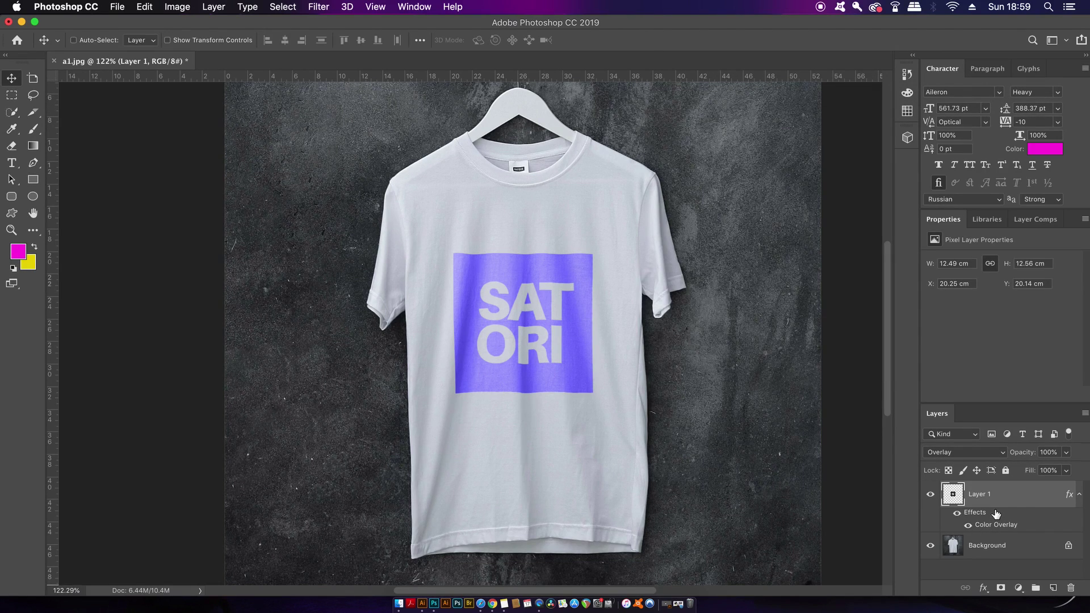
pyautogui.press('super+j')
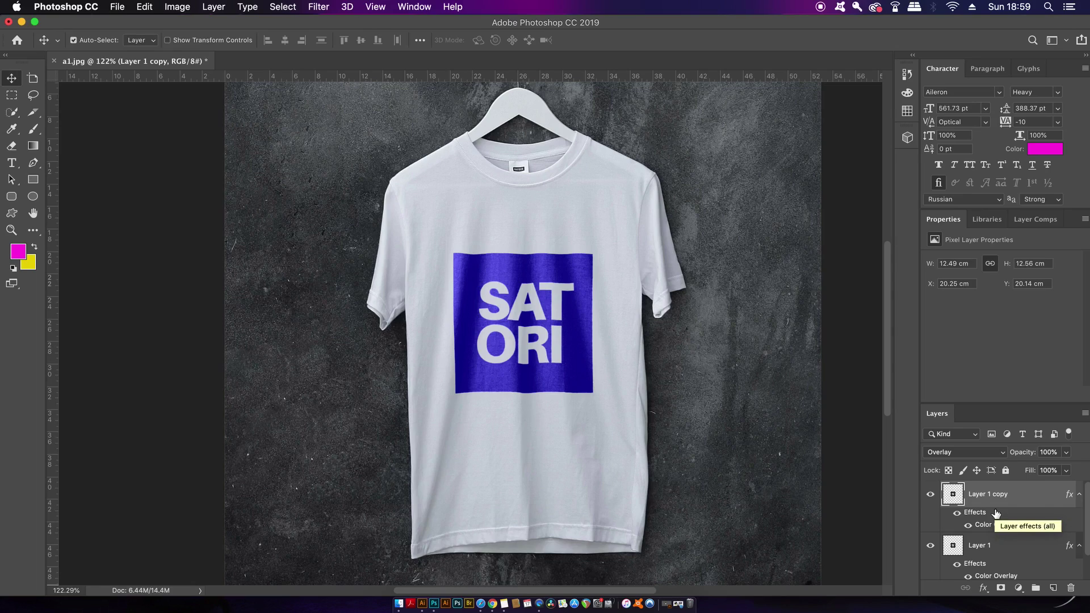
pyautogui.scroll(2, 491, 307)
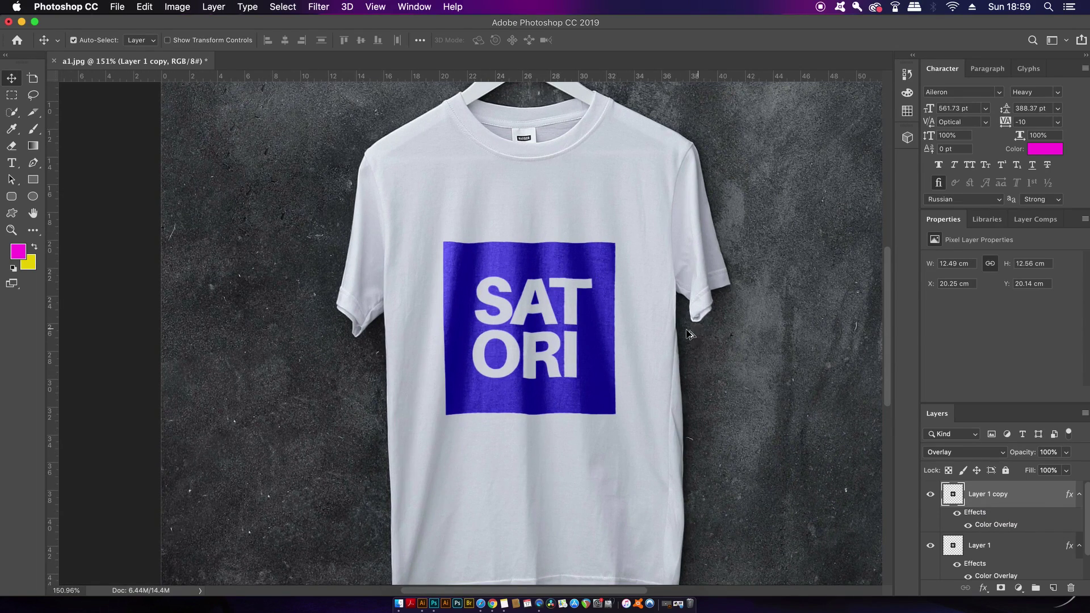